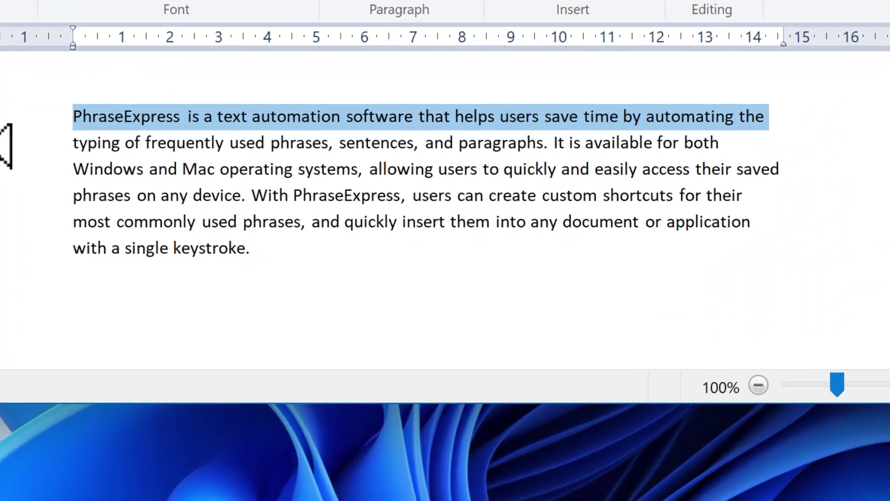
Summarize the WordPad paragraph with the AI Summarize phrase, then translate the summary into French
key(ctrl+alt+space)
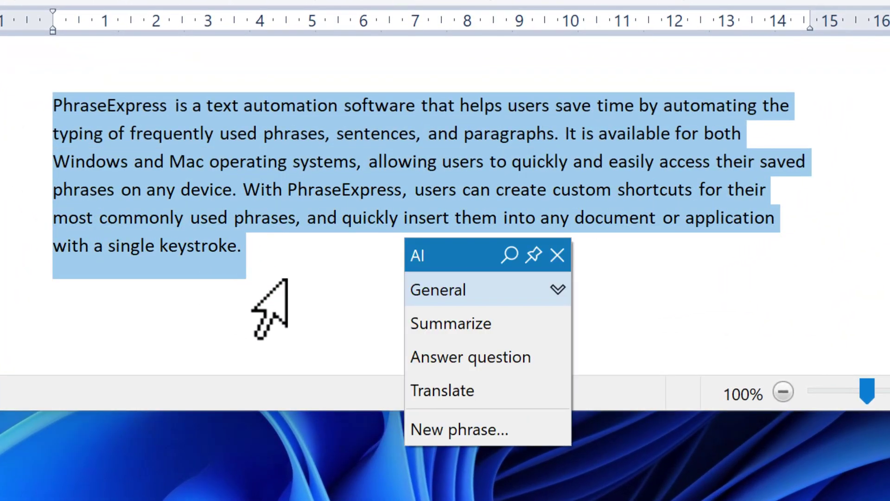
click(501, 327)
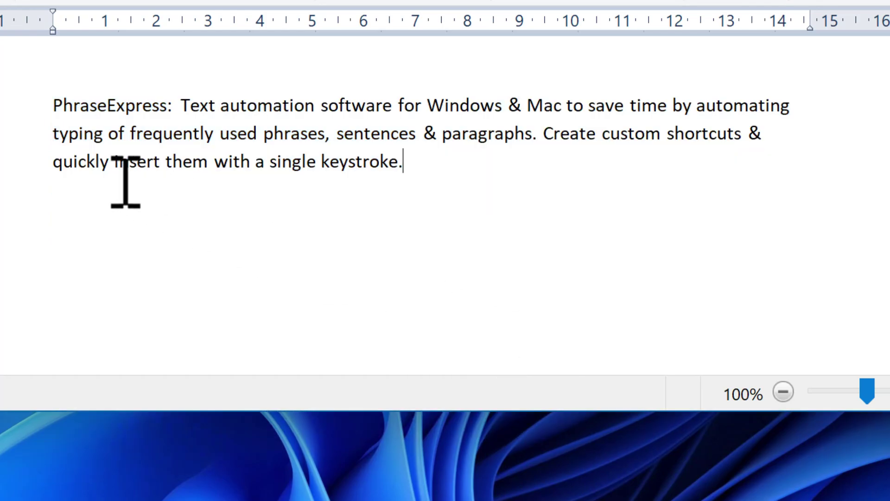
drag(53, 102, 422, 188)
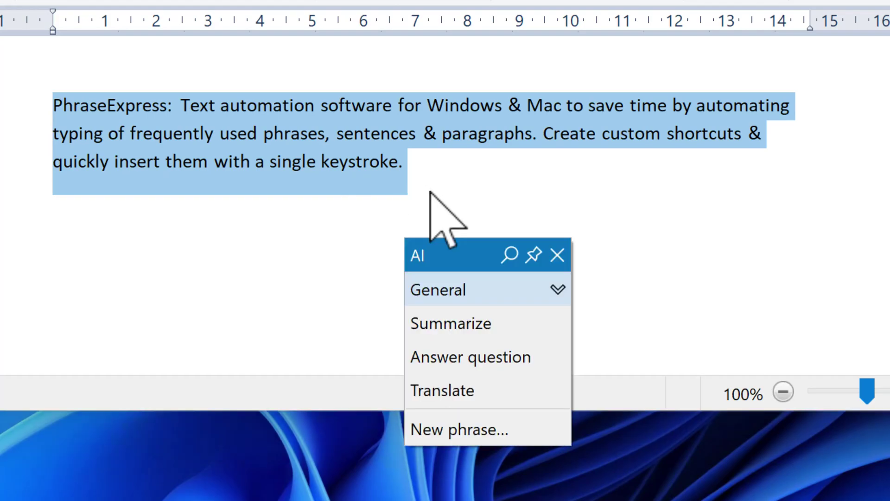
key(ctrl+alt+space)
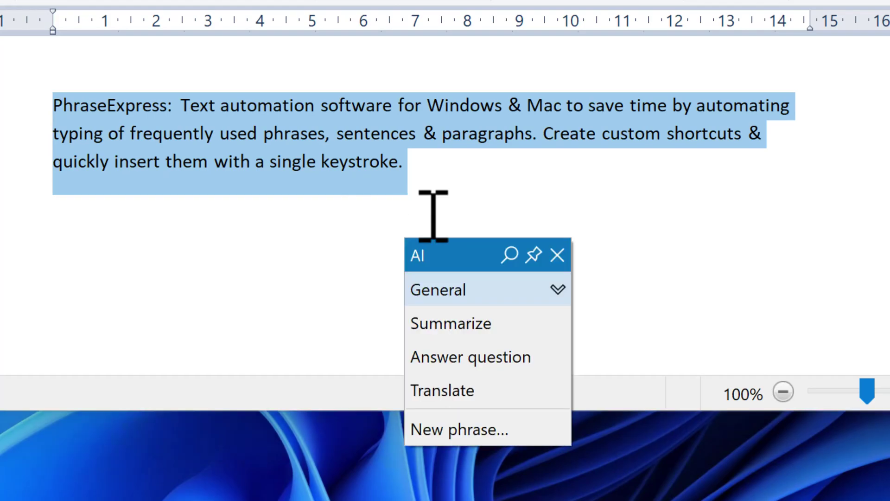
click(485, 399)
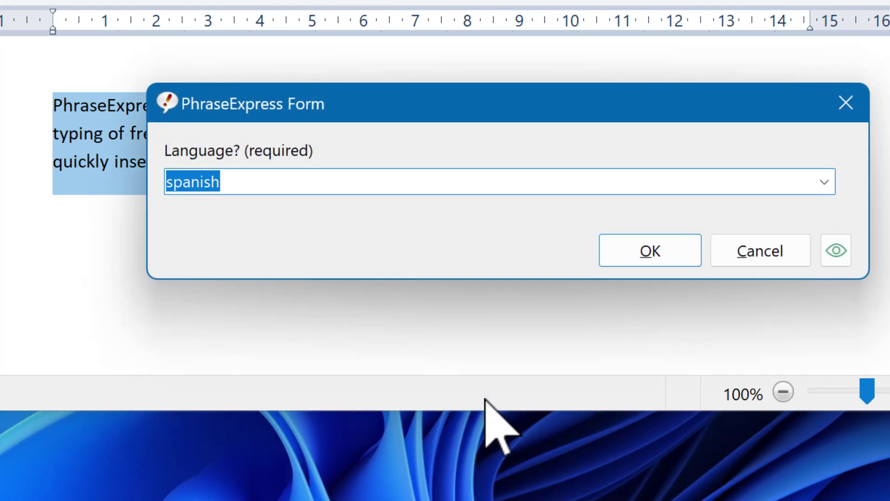
key(Down)
key(Down)
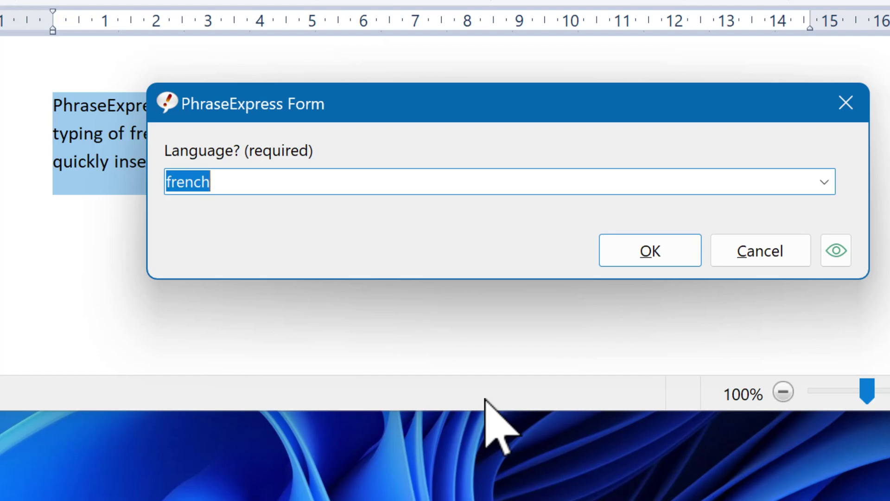
click(646, 253)
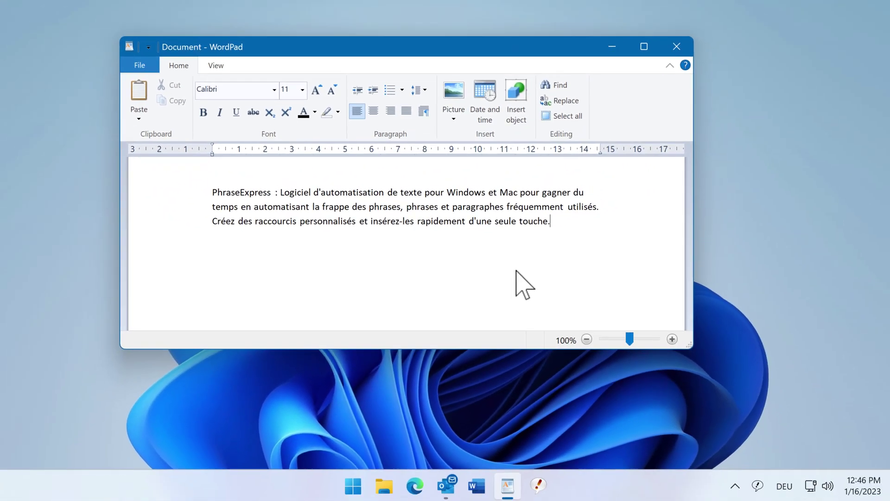
Reply to the Quick questions email with an AI answer to its Windows and Mac support question
click(445, 485)
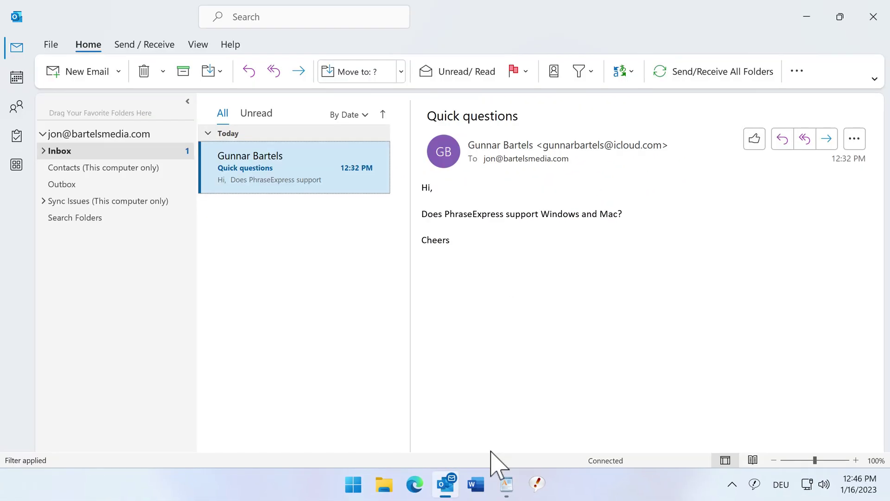
key(ctrl+r)
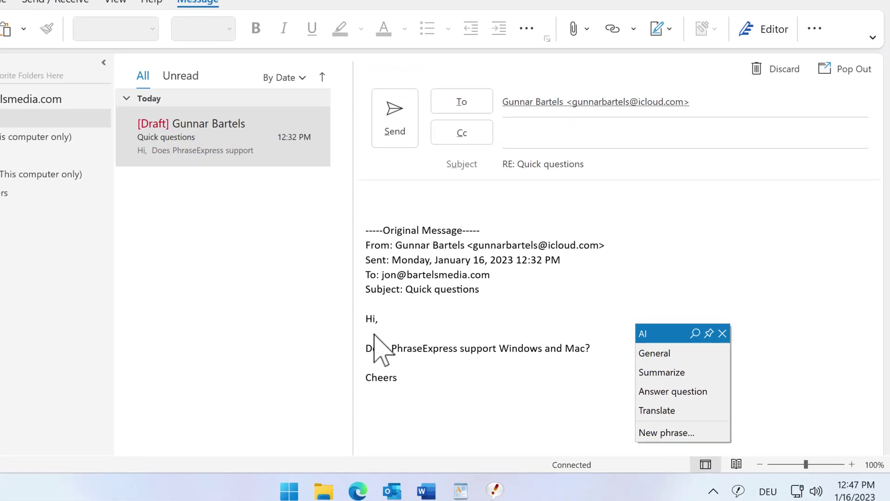
drag(30, 297, 404, 302)
key(ctrl+alt+space)
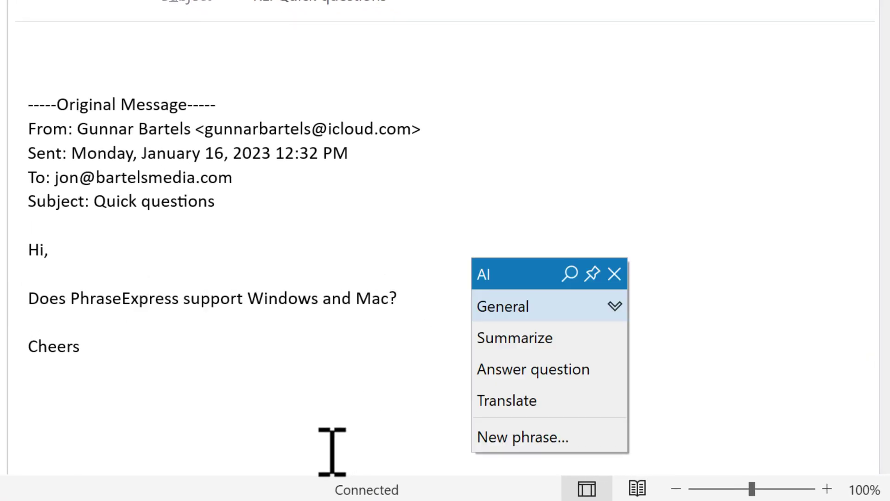
click(575, 369)
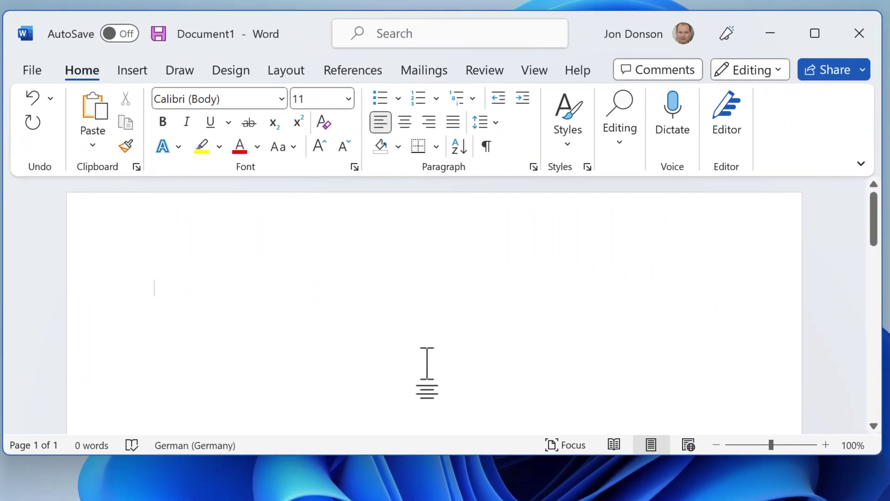
Use the General AI phrase to write a customer delivery confirmation into the blank Word document
key(ctrl+alt+space)
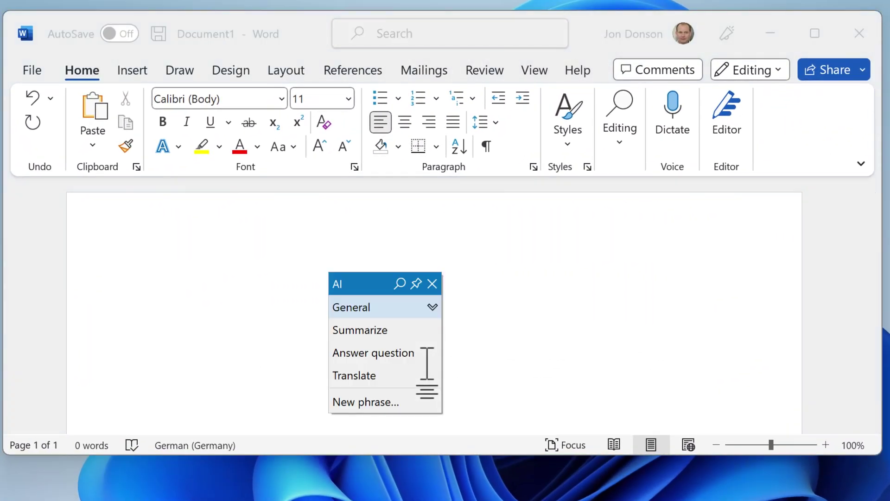
click(387, 310)
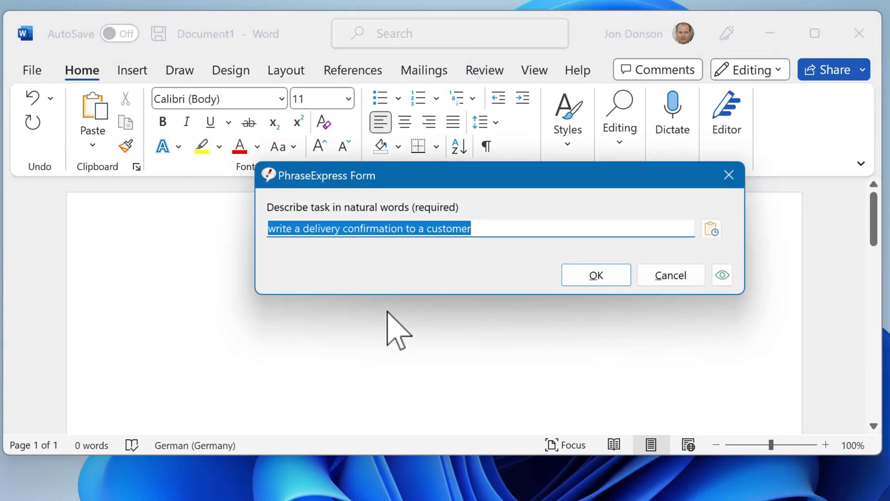
click(590, 276)
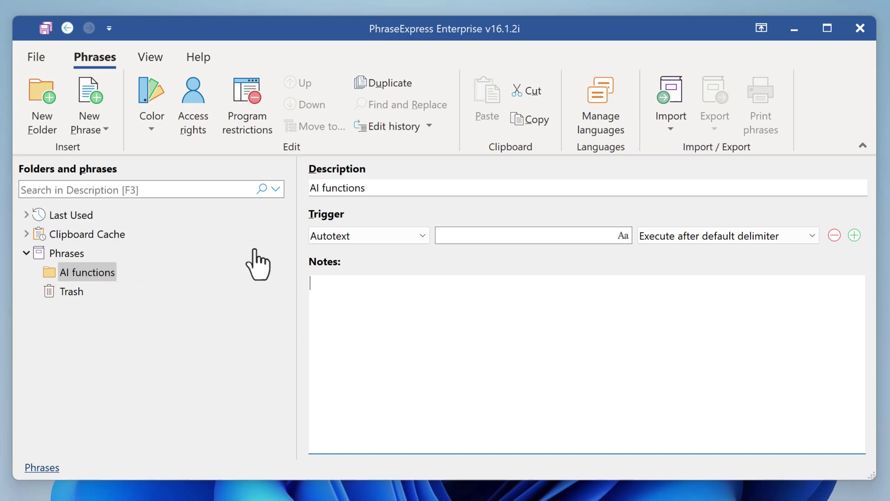
Create a new phrase described 'Summarize' in AI functions and clear its placeholder content
click(91, 110)
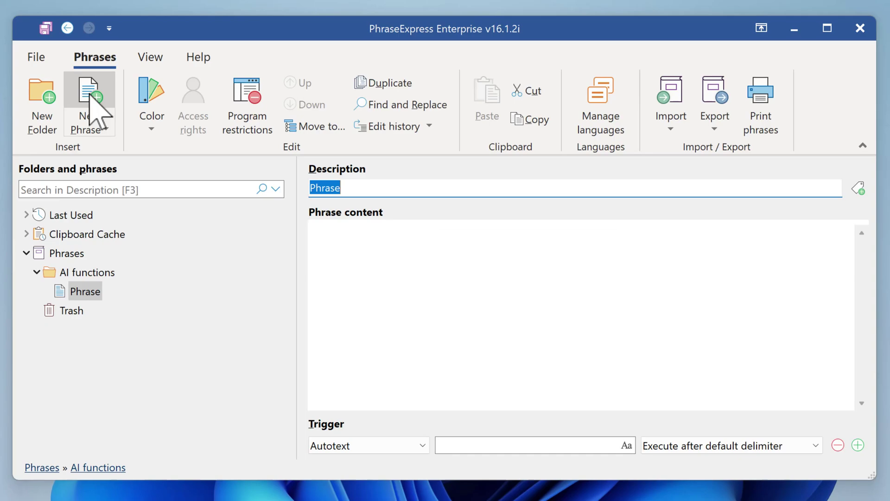
text(S)
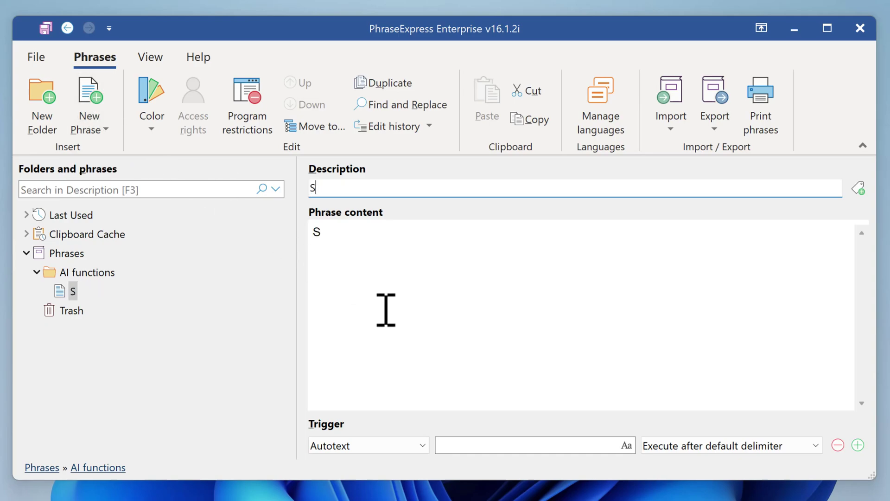
text(ummarize)
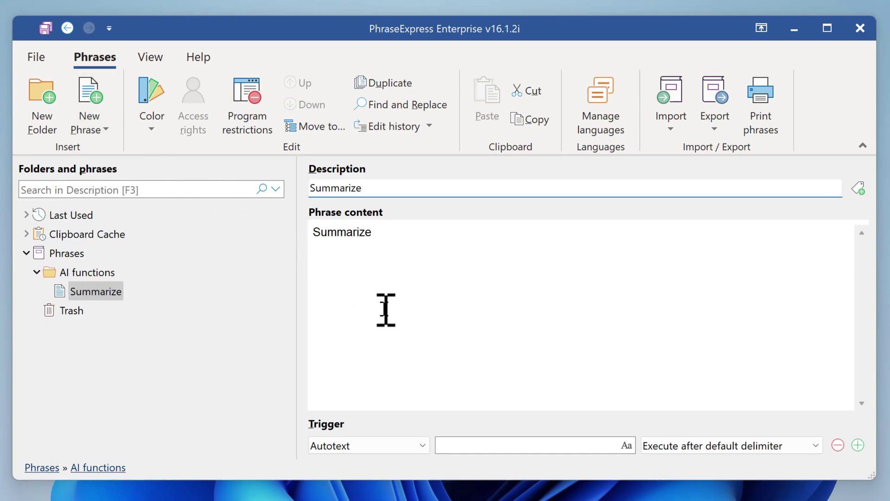
click(373, 252)
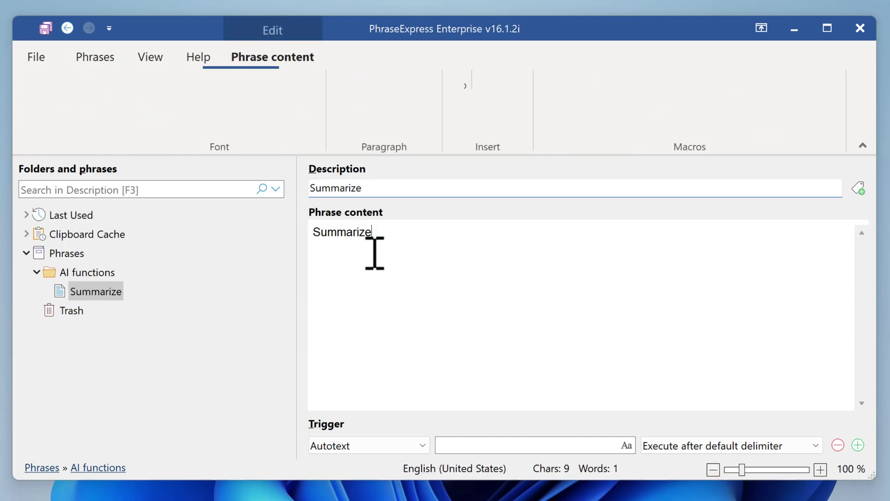
drag(374, 253, 315, 234)
key(Delete)
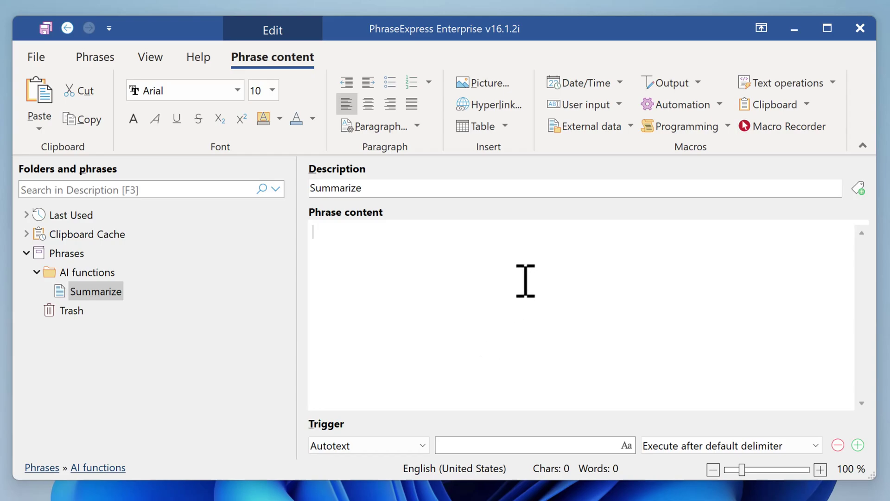
Insert a Clipboard paste/copy macro set to Copy and renamed 'Clipboard copy' into the phrase
click(807, 104)
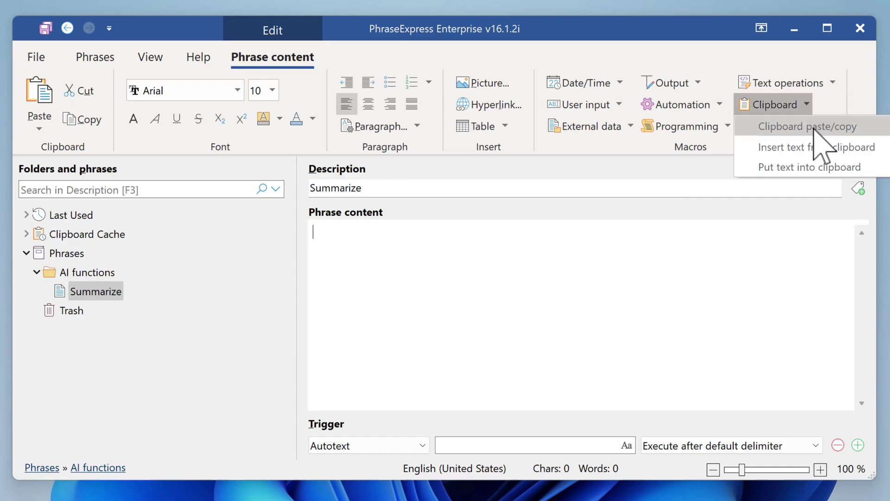
click(816, 126)
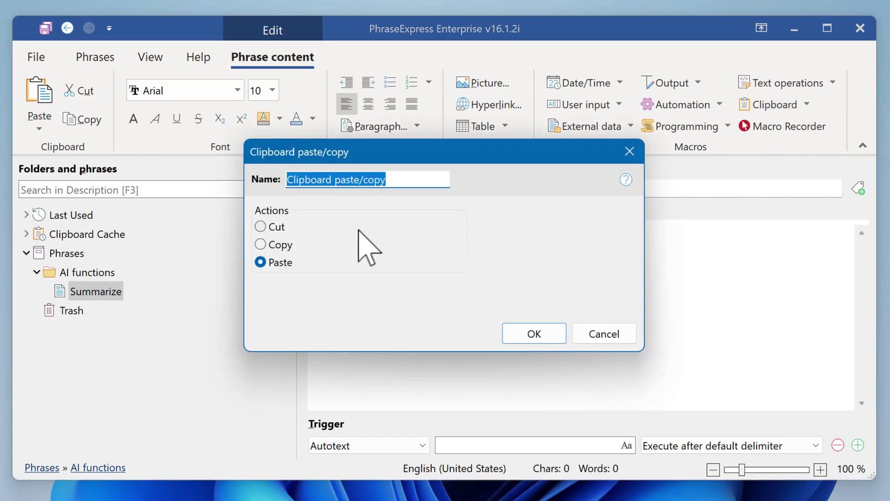
click(283, 243)
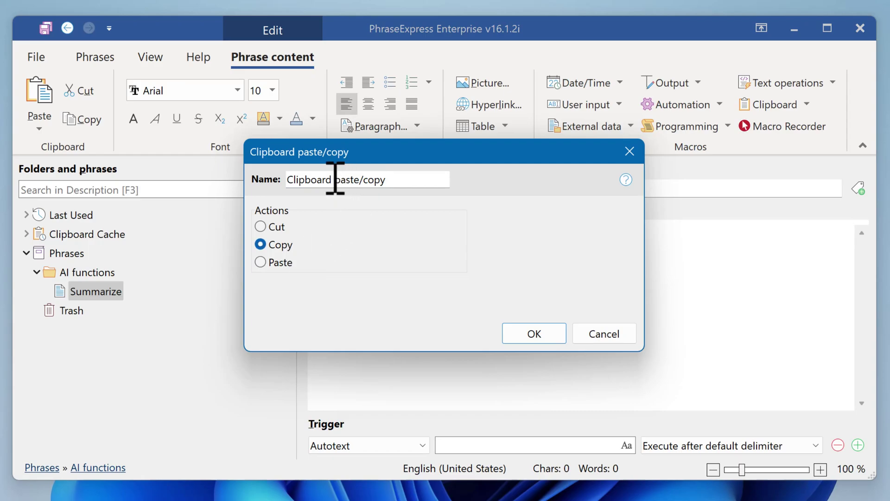
drag(334, 179, 364, 180)
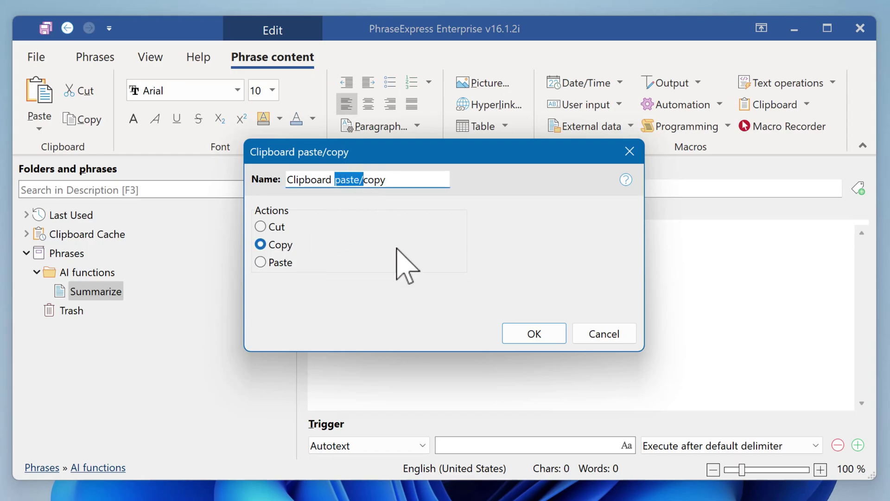
key(BackSpace)
click(518, 333)
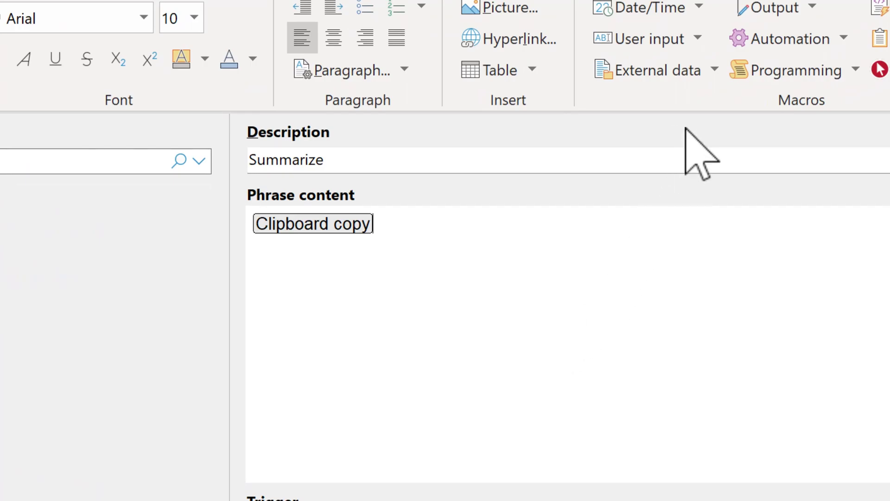
Insert an OpenAI text processing macro named 'Summarize' and open the macro menu for its input text
click(694, 77)
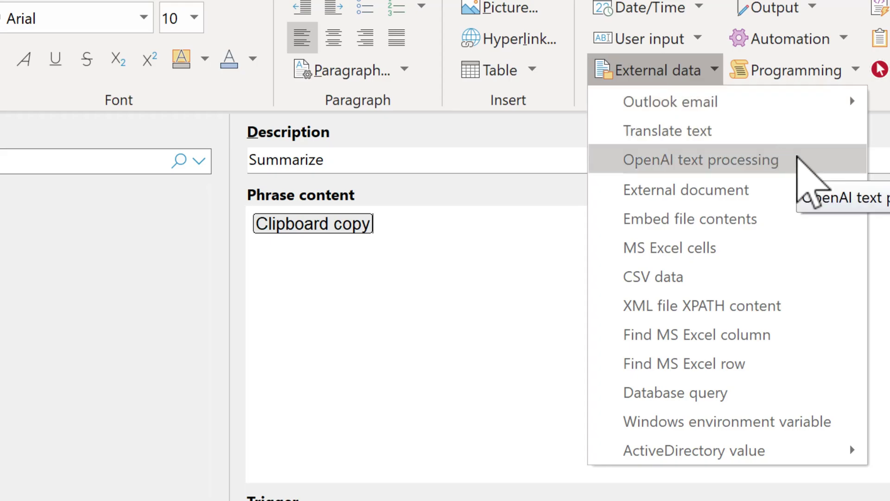
click(796, 158)
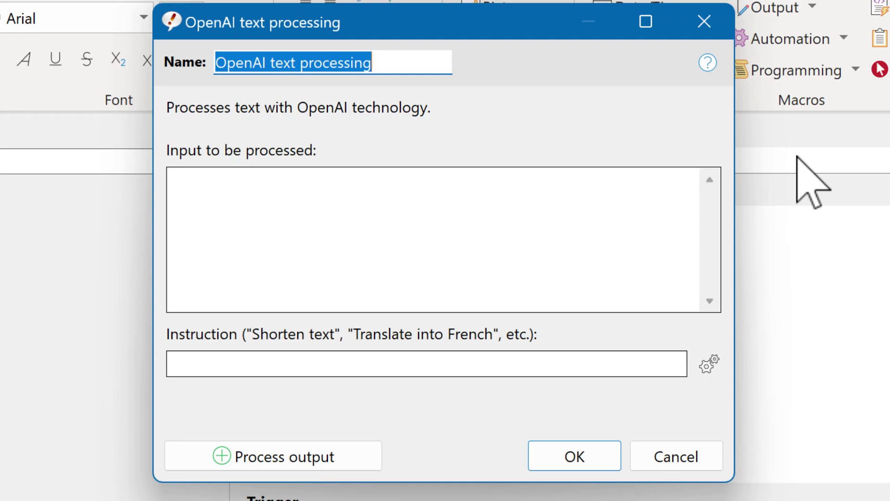
text(Summarize)
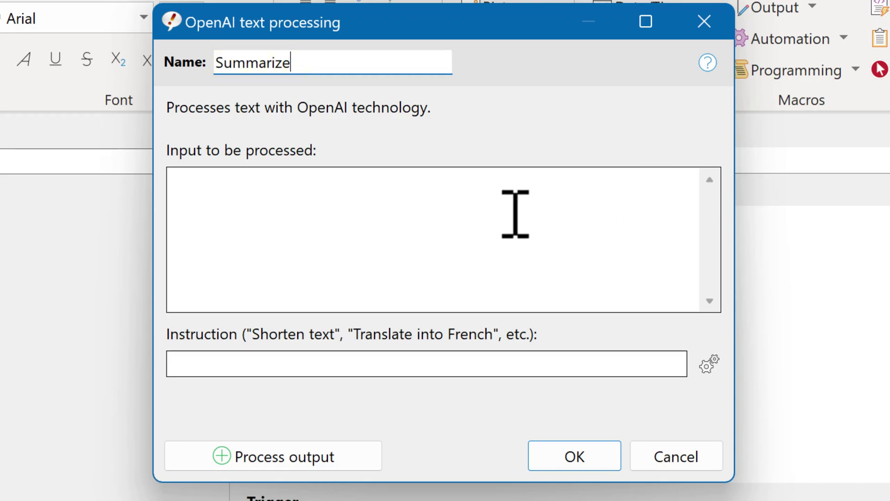
click(439, 233)
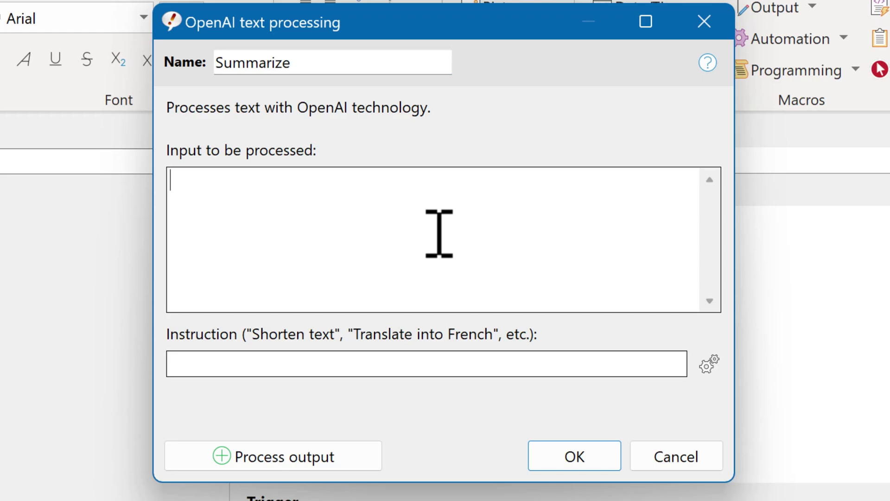
right_click(439, 234)
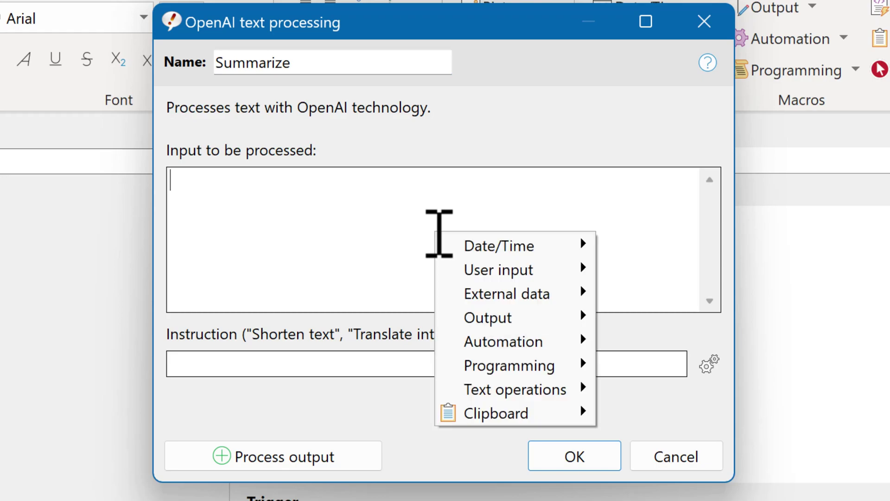
Insert an Insert text from clipboard macro and add a Trim output processing step
mouse_move(568, 415)
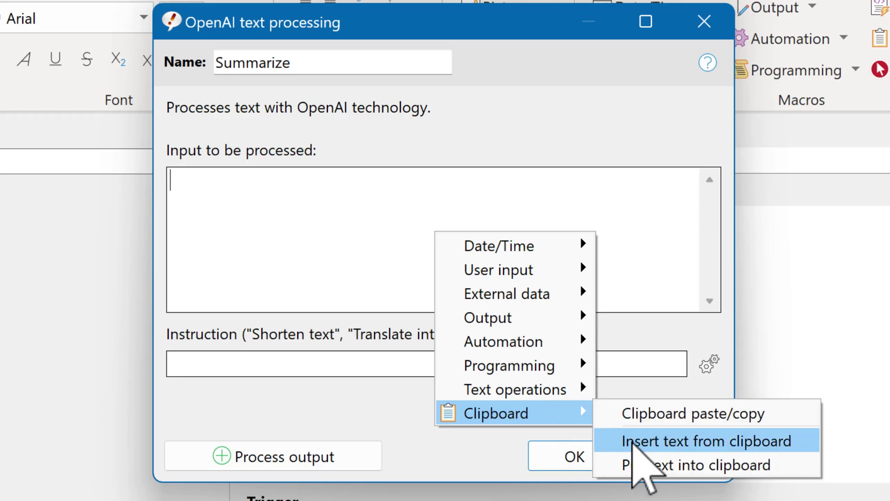
click(632, 441)
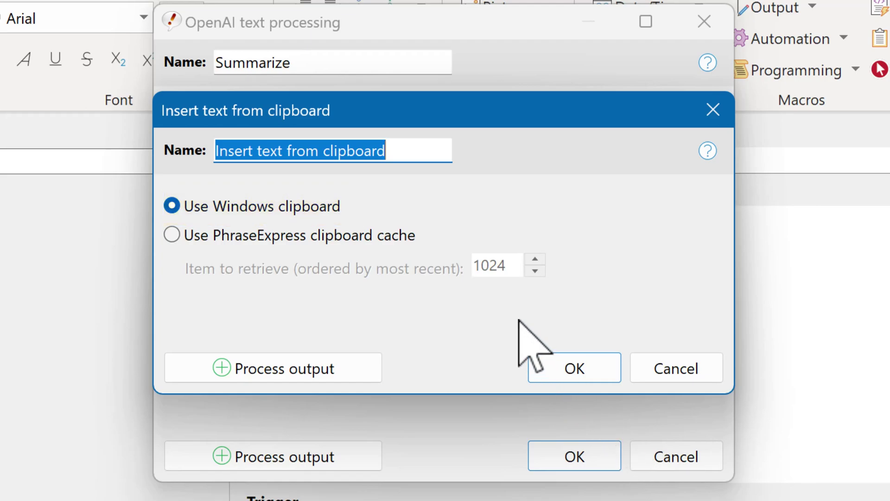
click(308, 375)
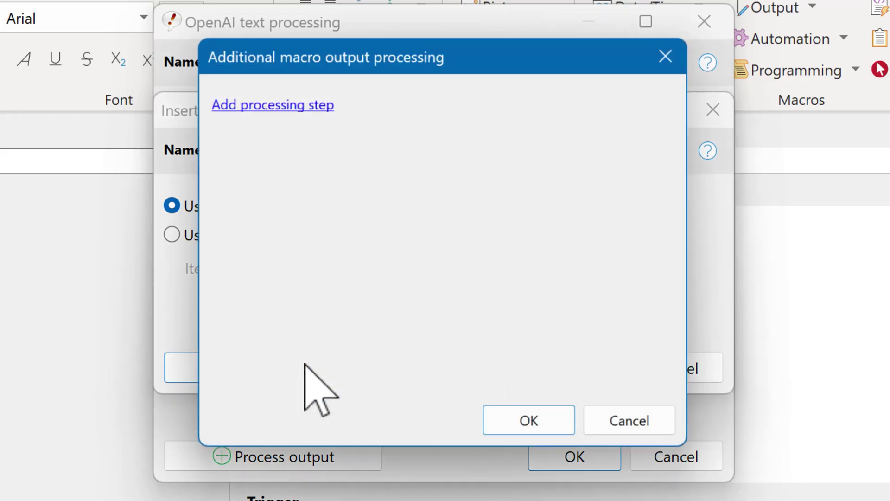
click(288, 107)
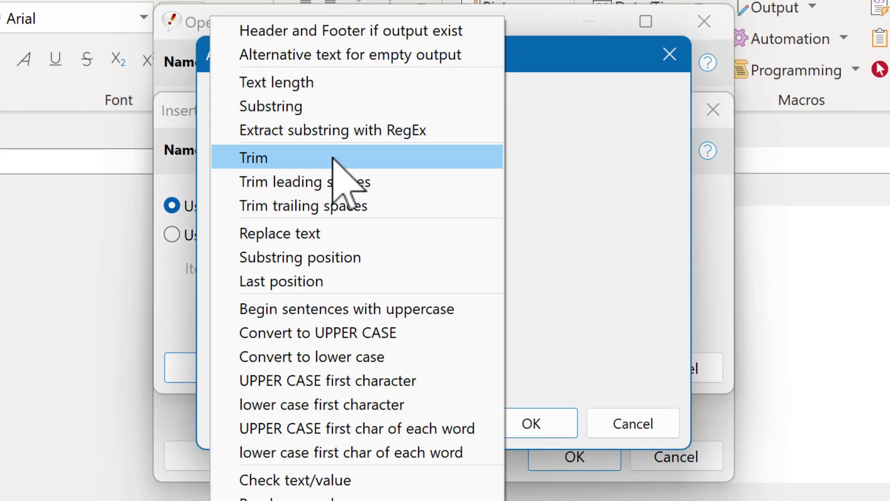
click(333, 158)
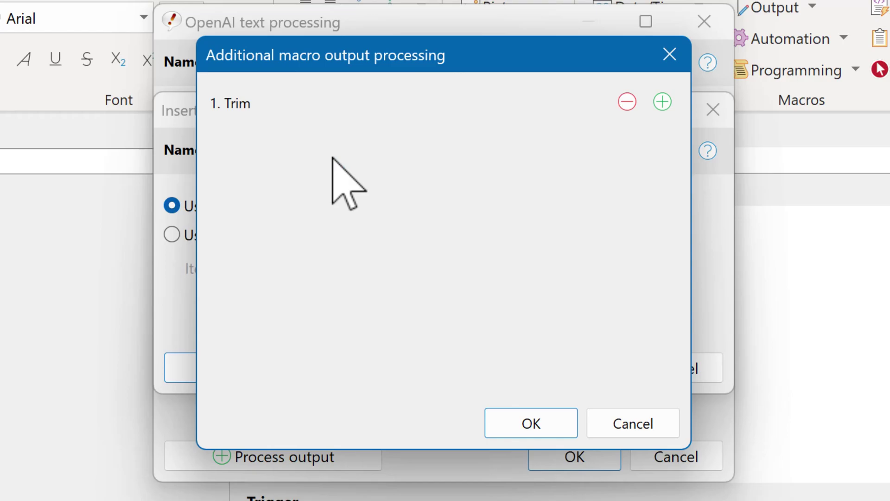
Confirm the clipboard macro as the OpenAI input and enter the instruction 'summarize text'
click(498, 424)
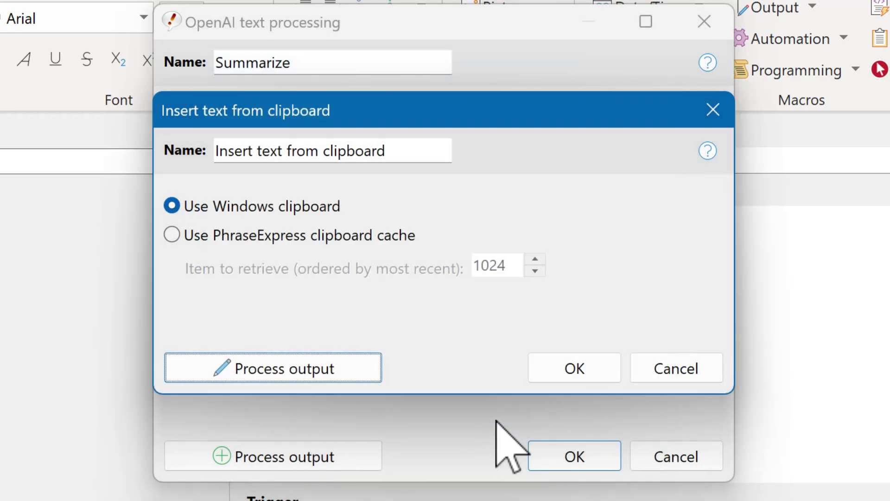
click(547, 369)
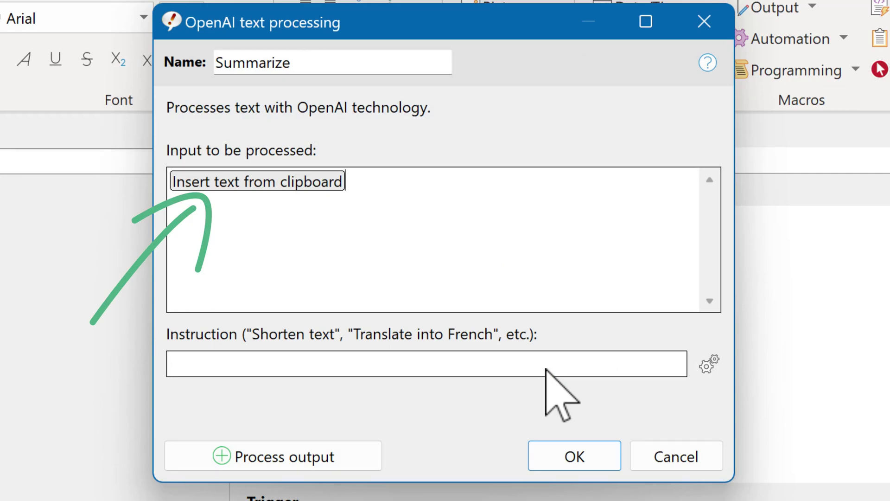
click(550, 370)
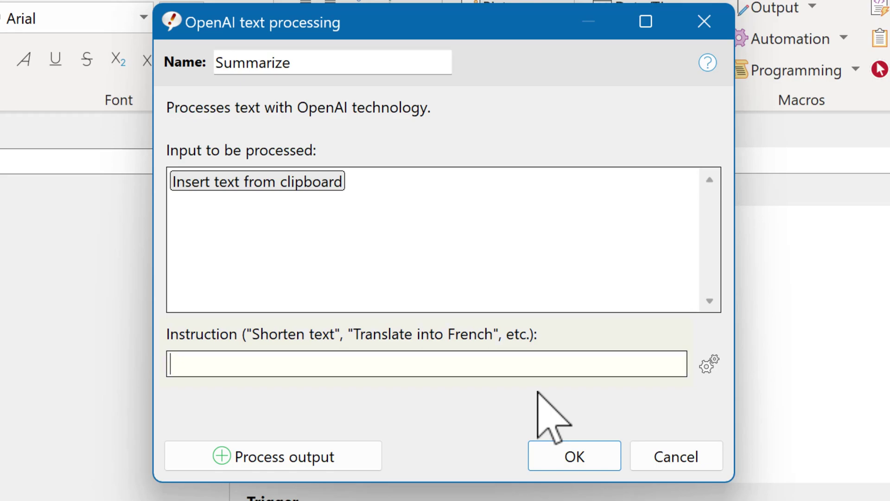
text(summarize te)
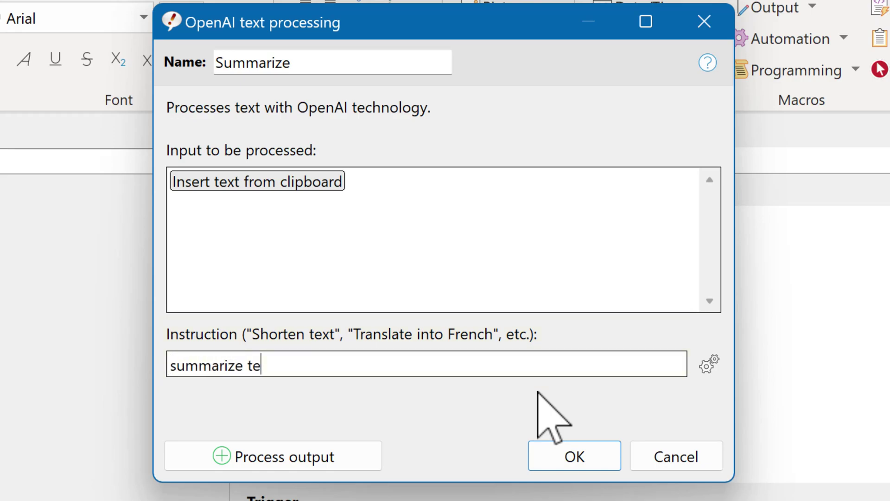
text(xt)
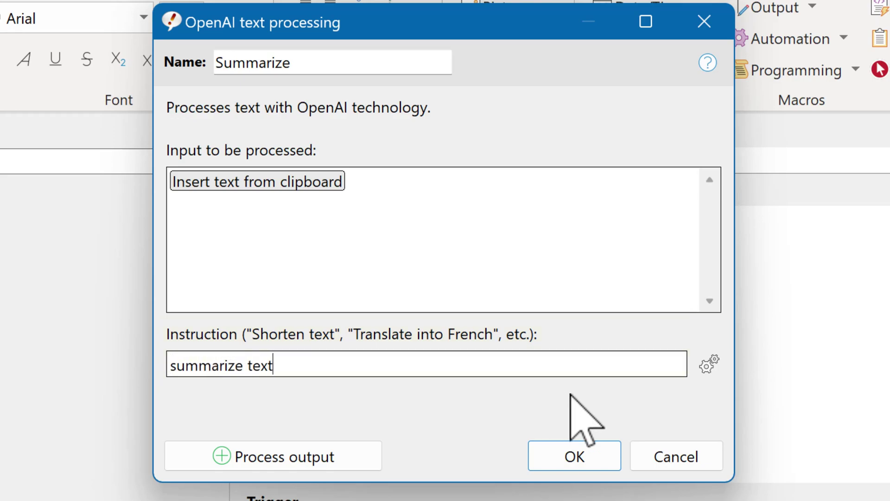
Set Variation to 0.00 and Max tokens to 160, then insert the Summarize macro into the phrase
click(708, 365)
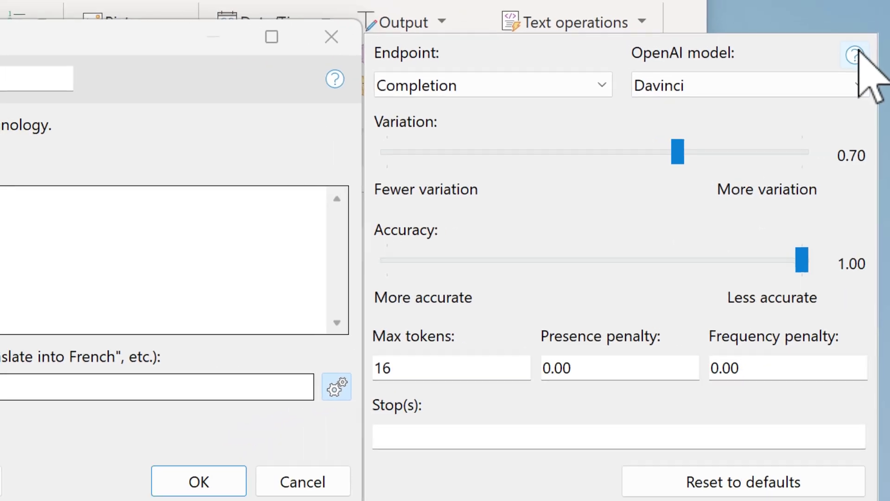
click(854, 54)
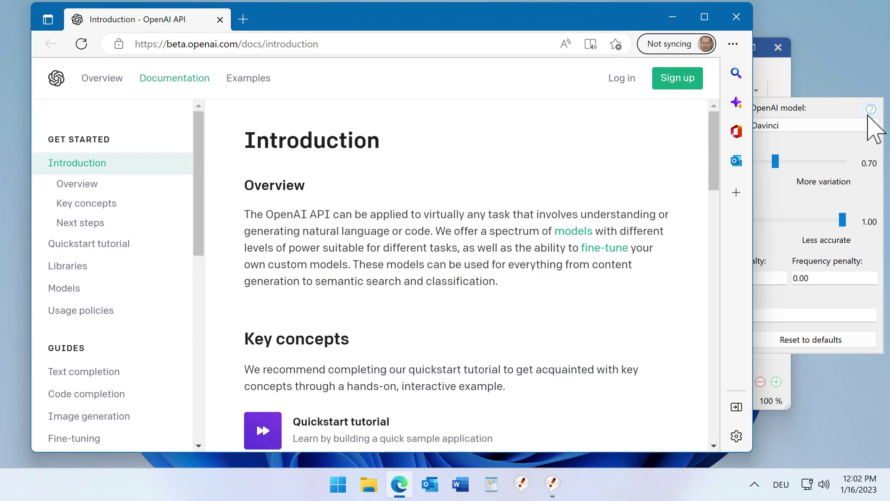
click(735, 18)
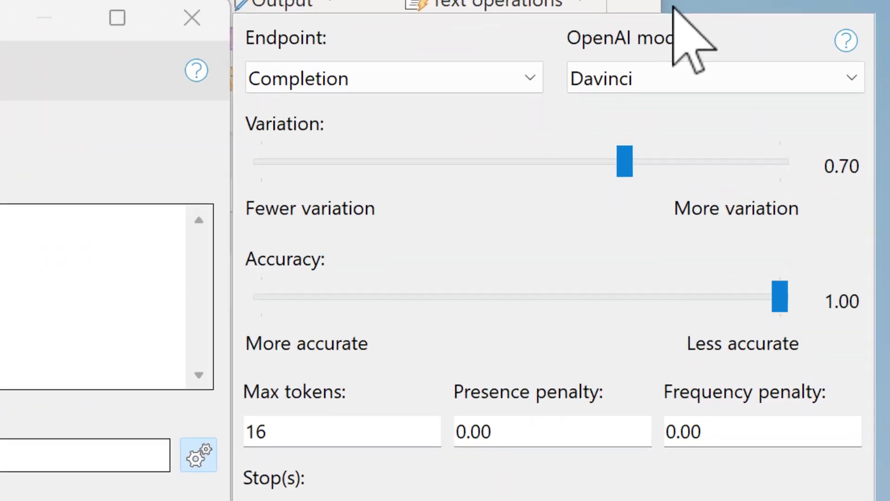
drag(625, 178, 325, 168)
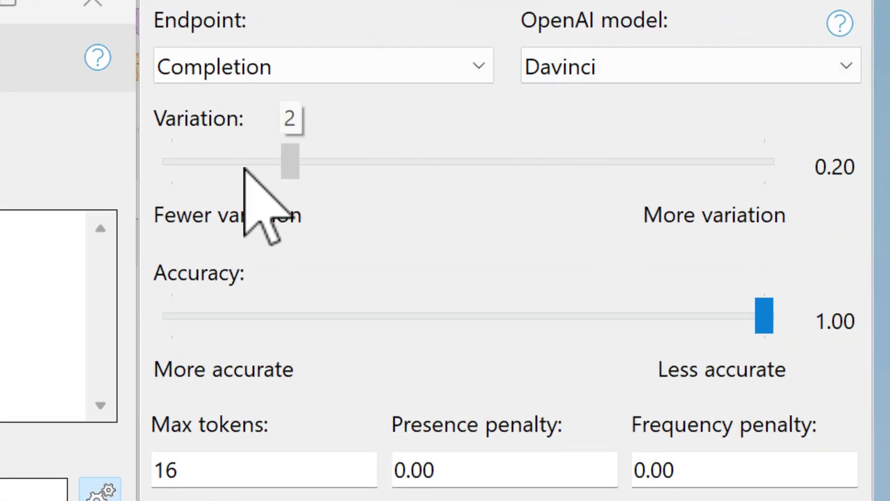
drag(245, 169, 151, 179)
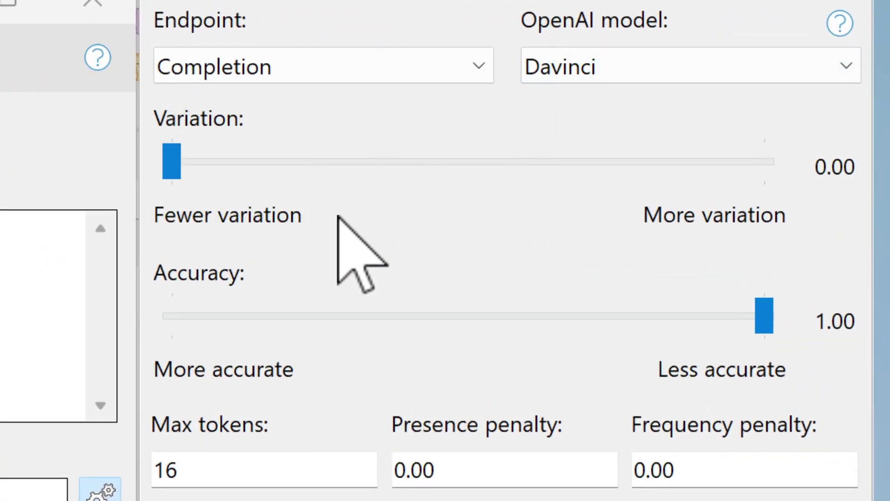
click(216, 469)
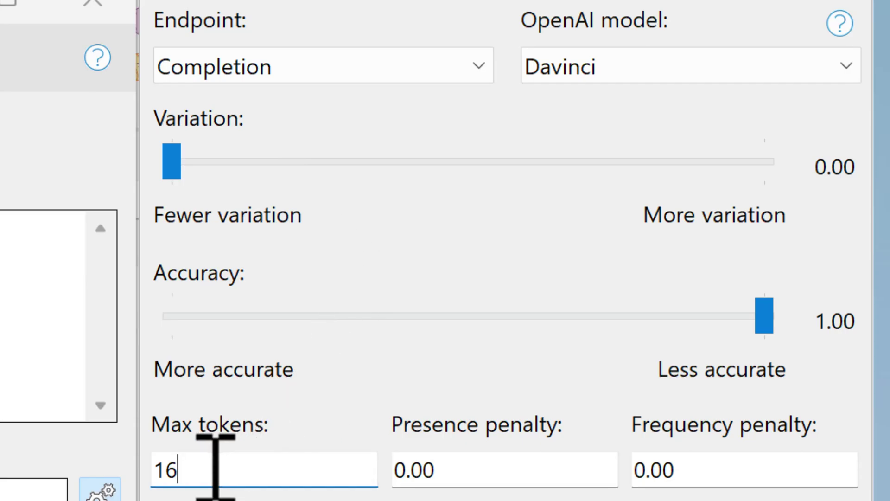
text(0)
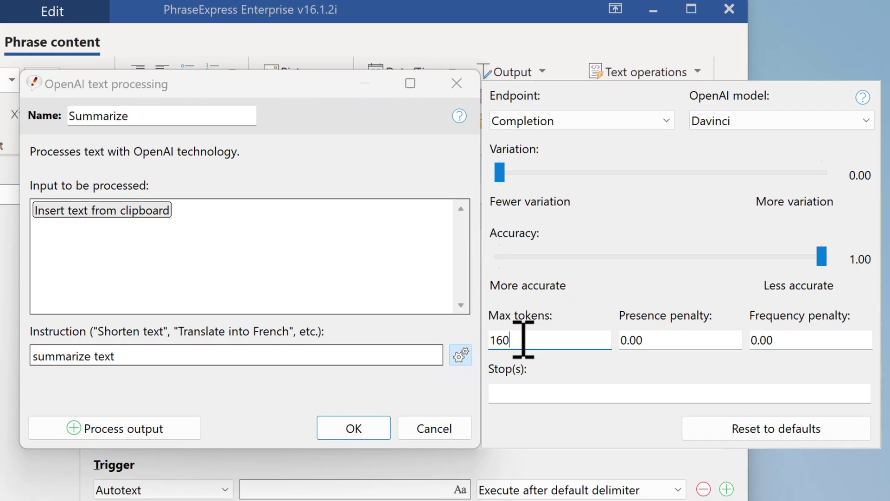
click(354, 429)
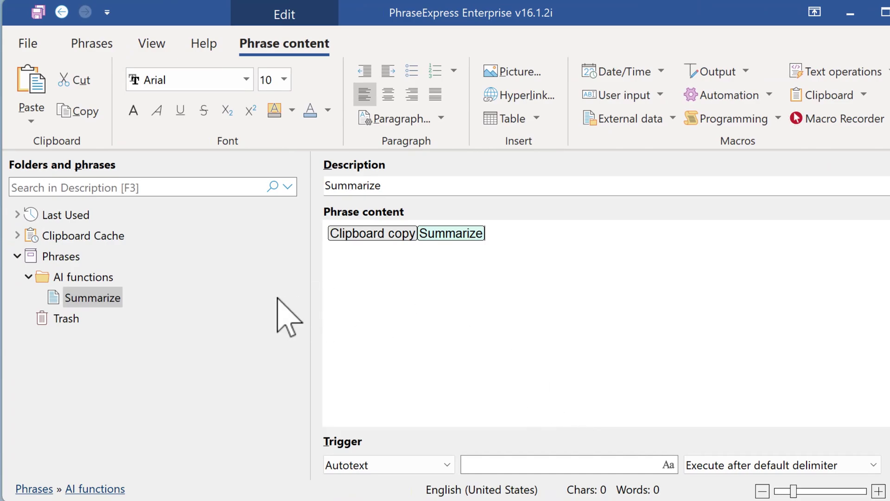
Duplicate the Summarize phrase and rename the copy's description to 'Translate'
click(106, 298)
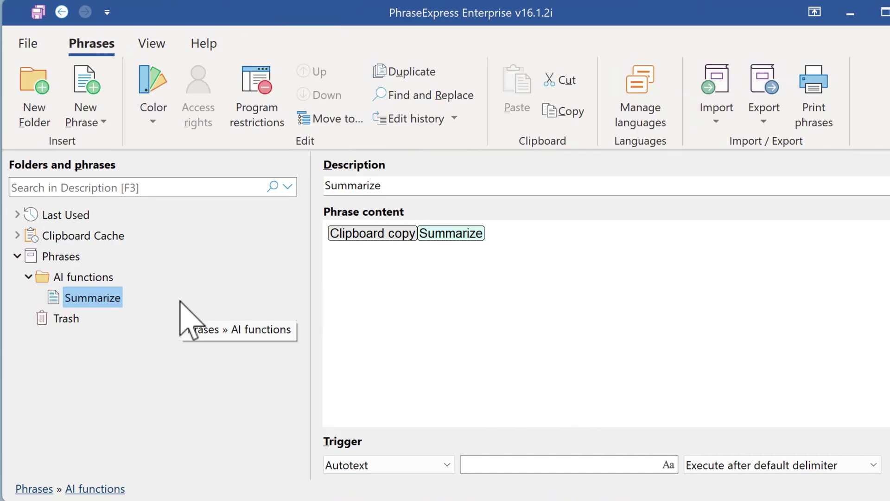
click(410, 74)
drag(384, 185, 317, 185)
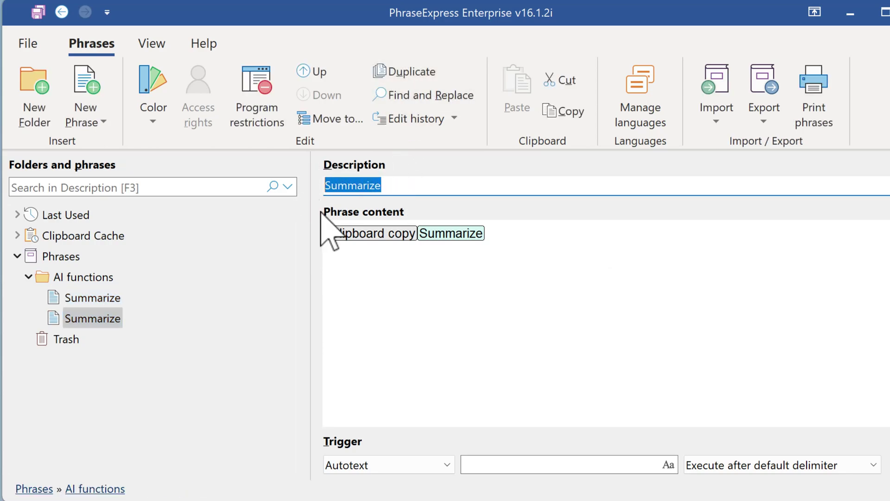
text(Translate)
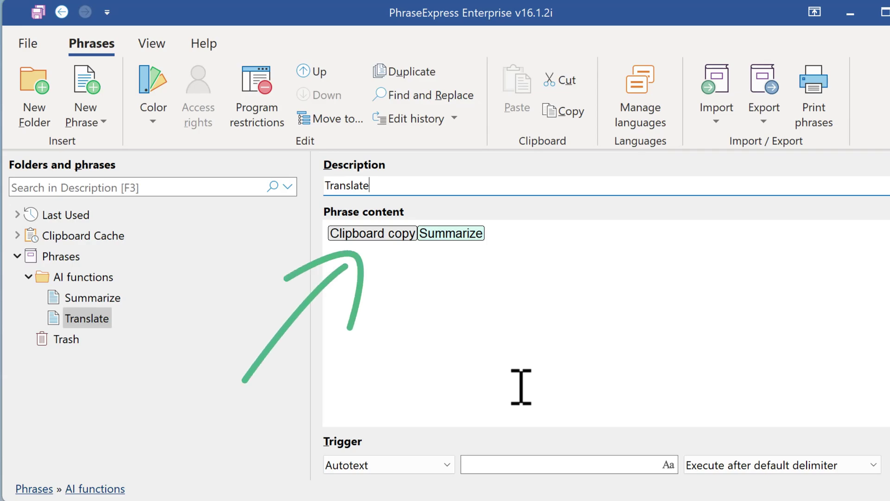
click(456, 234)
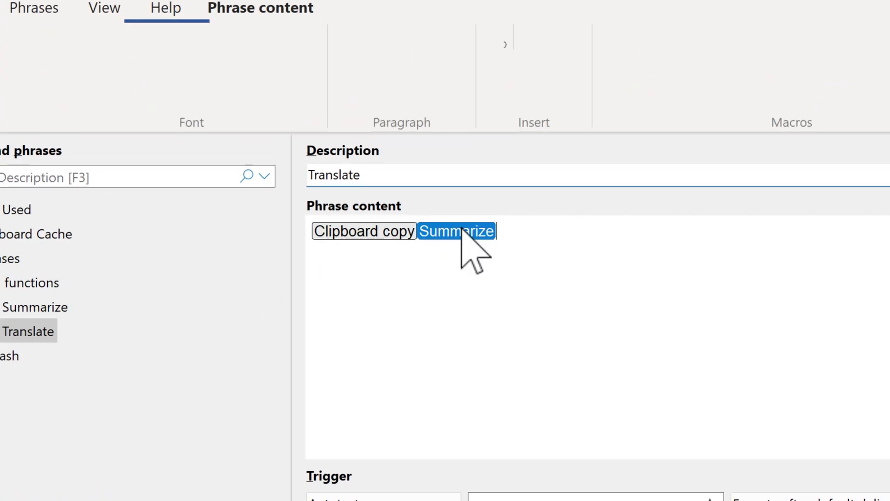
Rename the copied macro to Translate and change its instruction to 'translate text into'
double_click(463, 231)
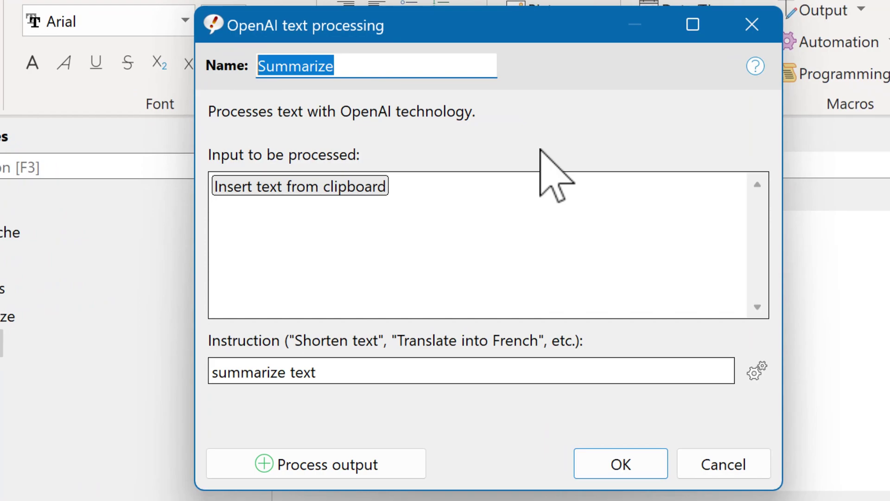
text(Translate)
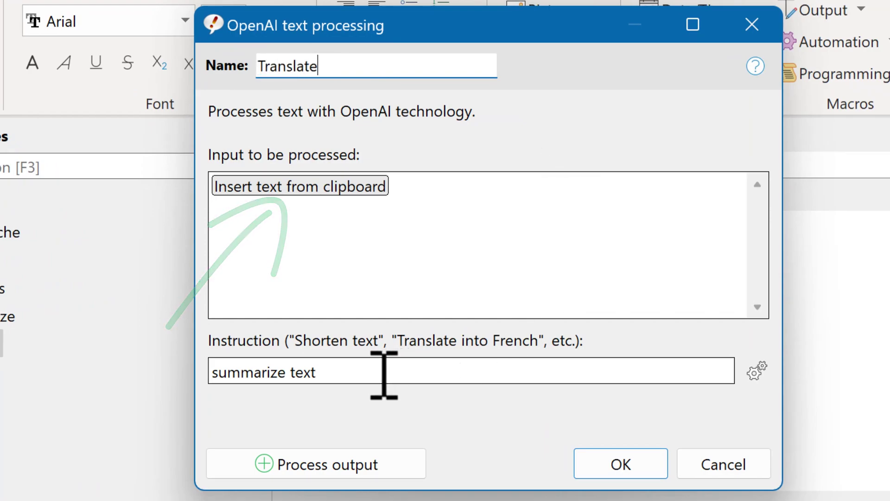
drag(384, 372, 210, 373)
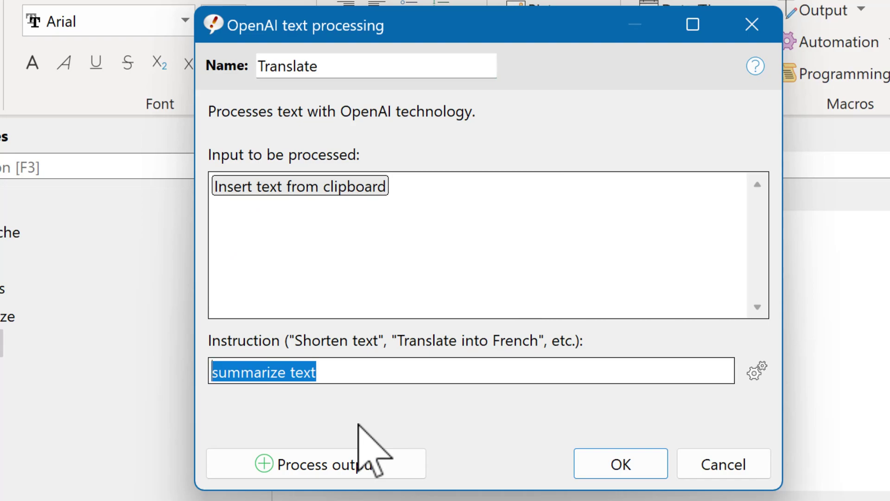
key(BackSpace)
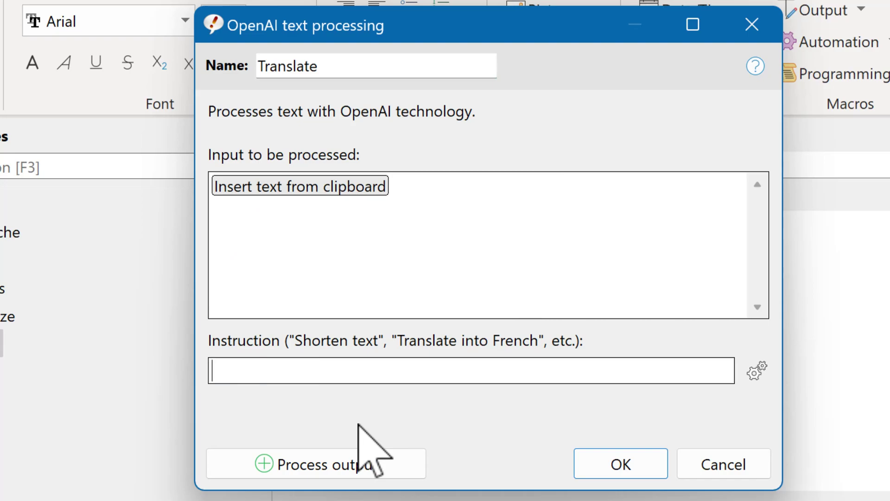
text(translate text )
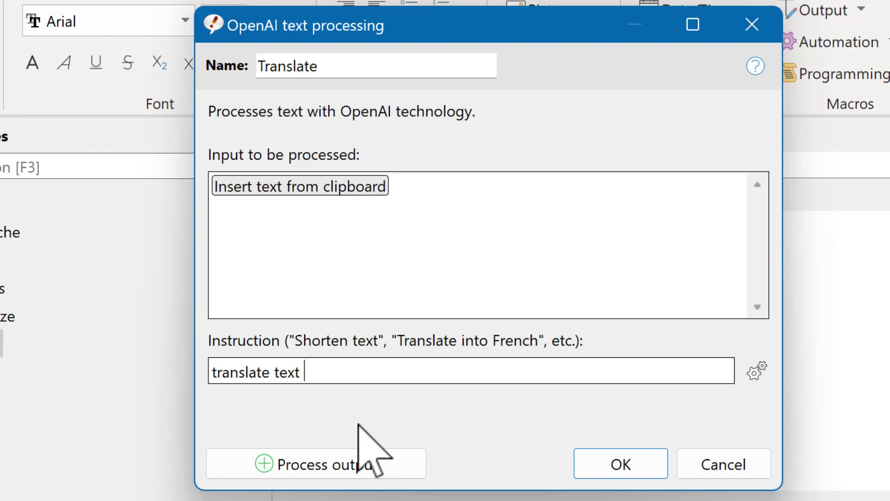
text(into spanish)
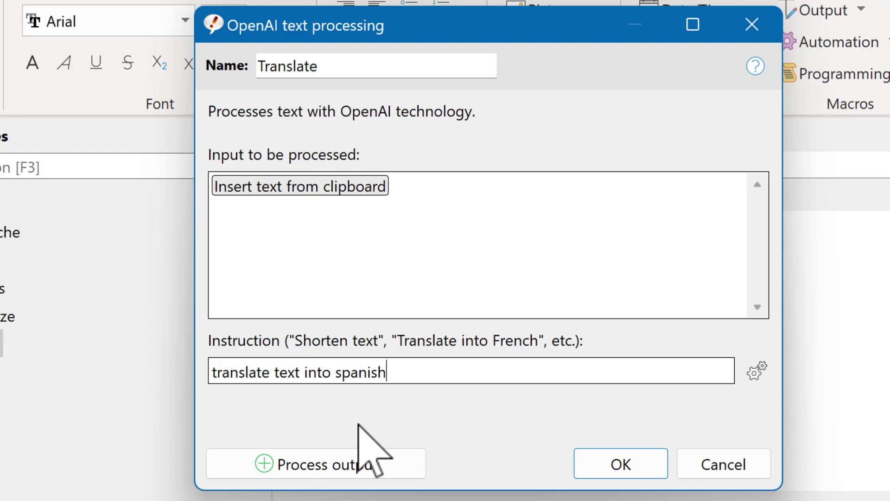
key(ctrl+shift+Left)
key(BackSpace)
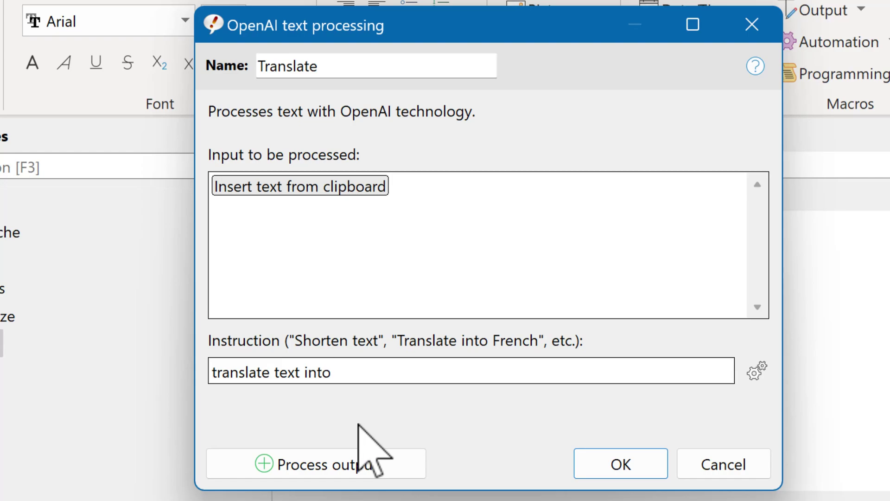
Insert a required dropdown form input named LanguageSelection, labelled 'Language?', into the instruction
right_click(376, 373)
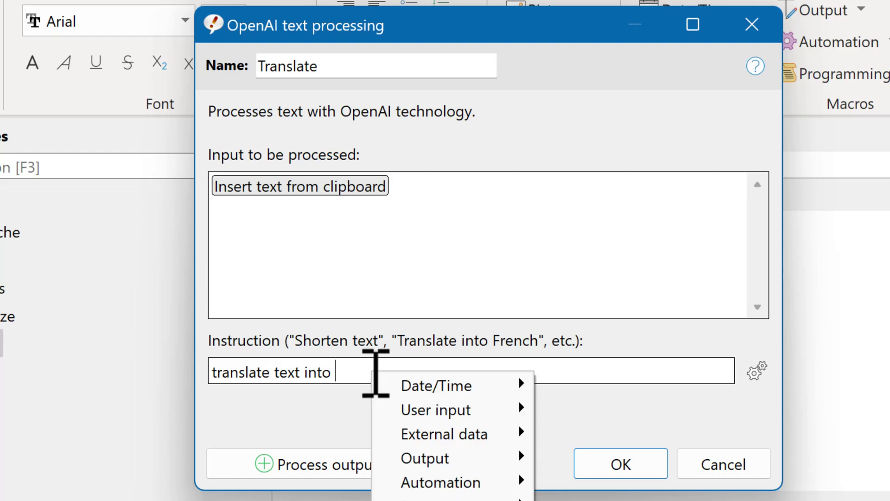
mouse_move(486, 412)
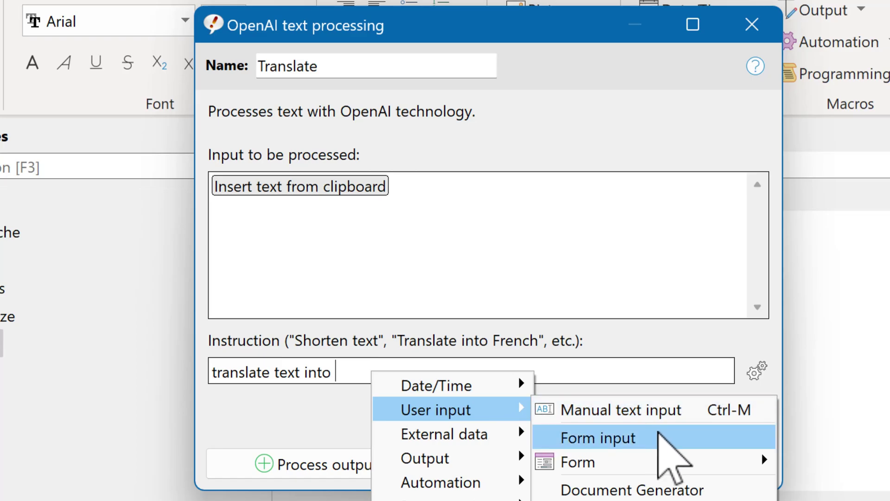
click(658, 434)
text(LanguageSelection)
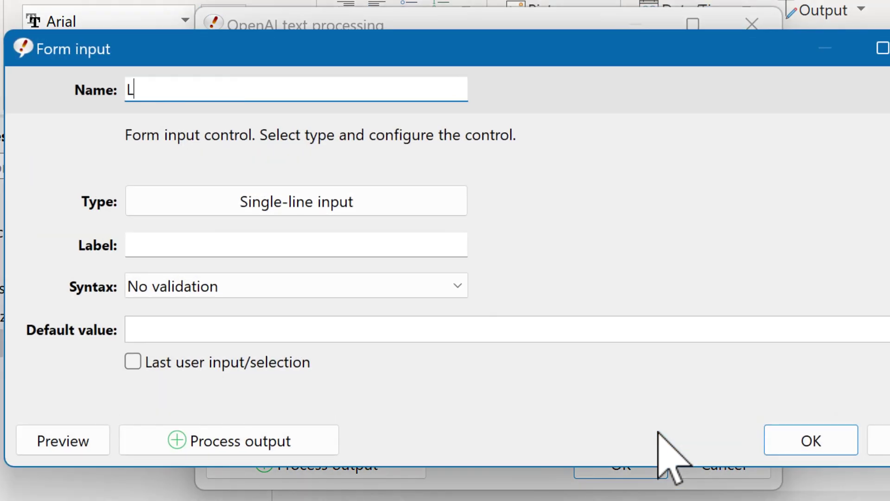
click(368, 207)
click(278, 324)
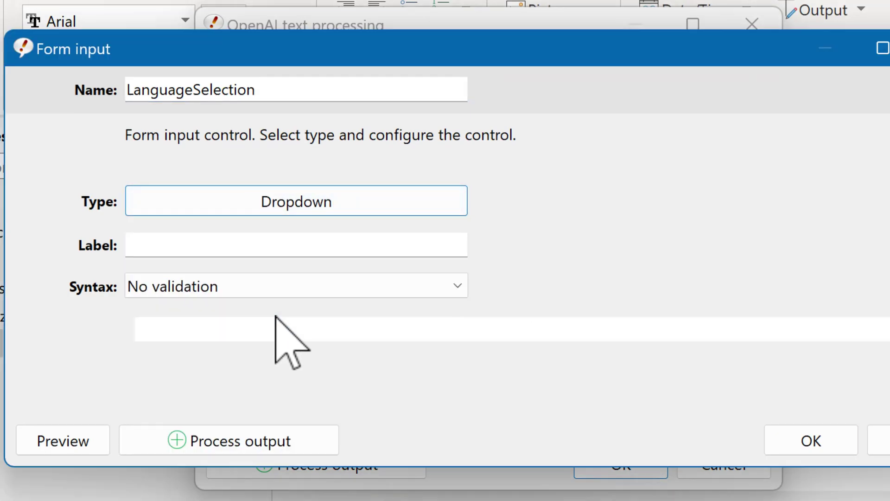
click(260, 245)
text(Language?)
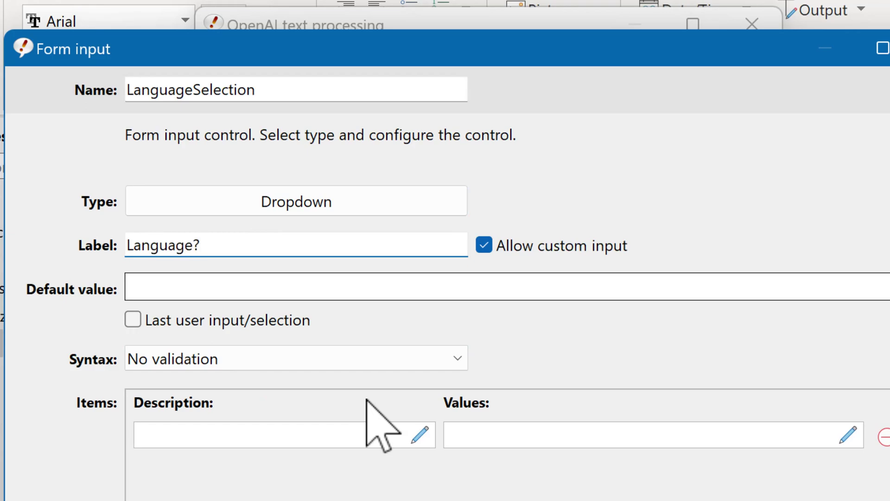
click(350, 358)
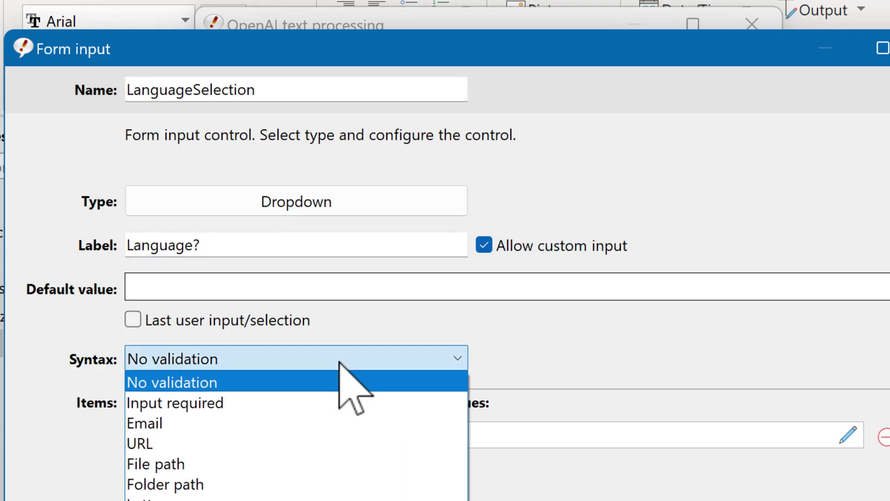
click(312, 403)
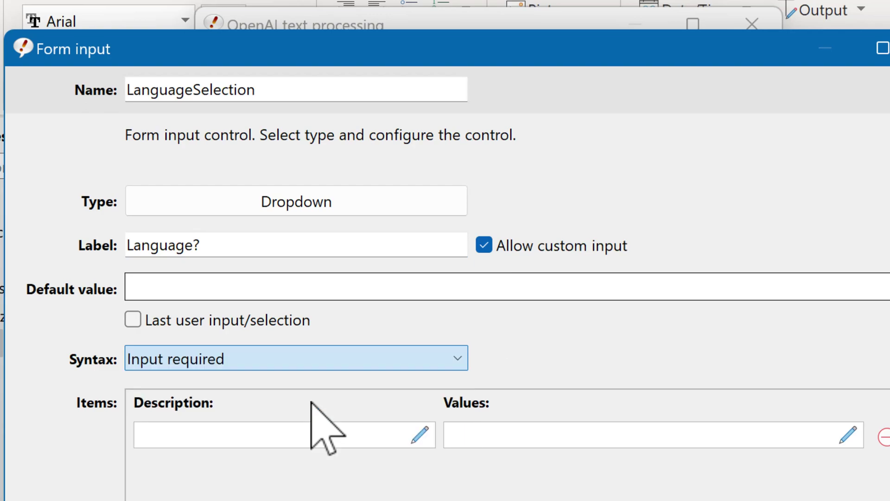
Give the dropdown the items spanish, english and french, and confirm it
click(284, 434)
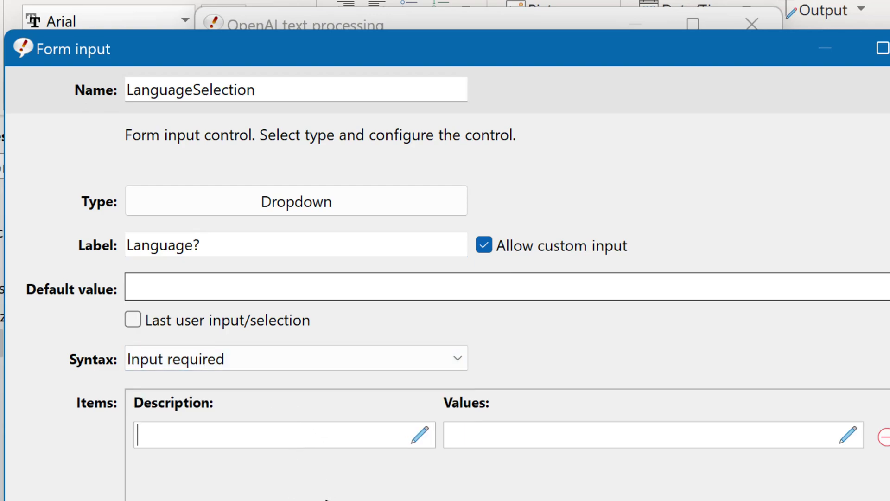
text(spanish)
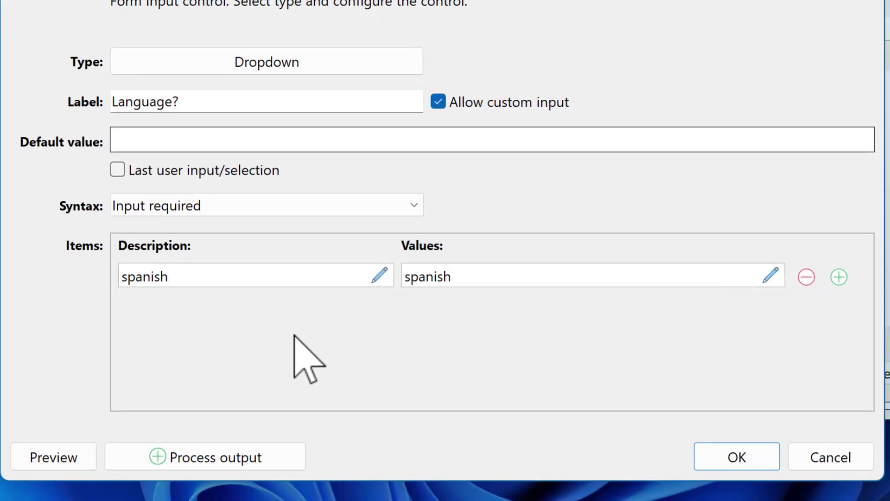
key(Return)
text(english)
key(Return)
text(french)
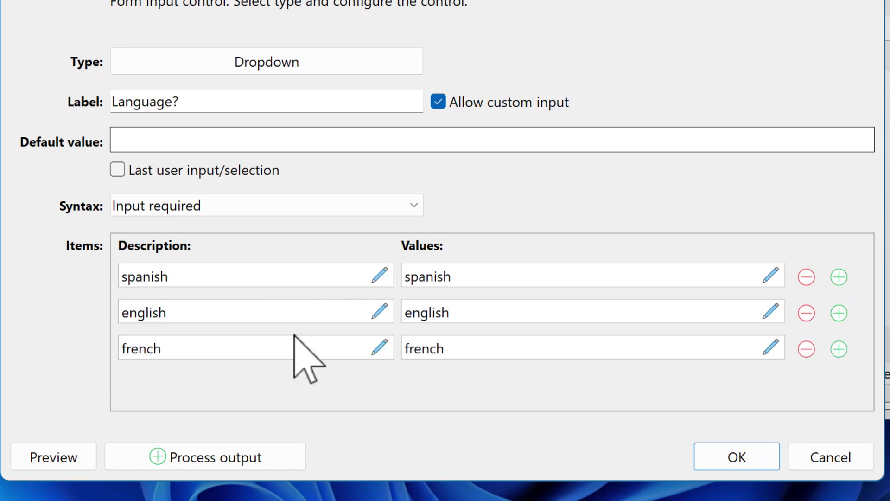
click(714, 456)
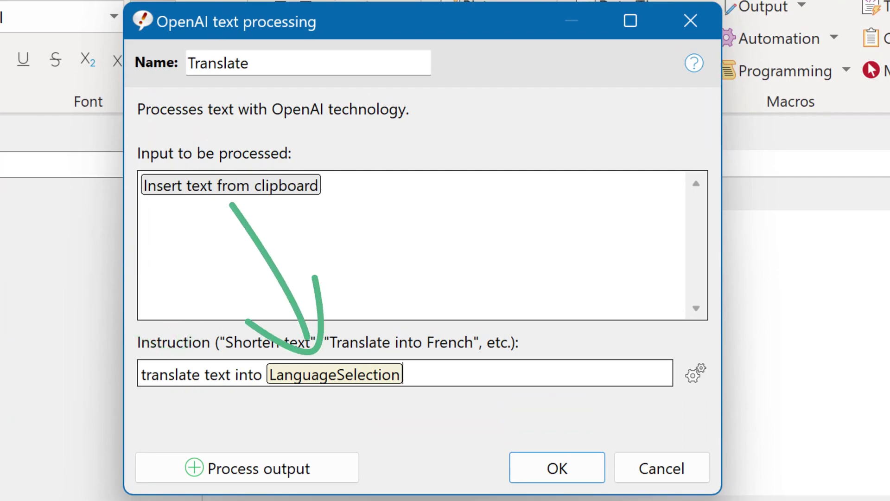
Confirm the OpenAI text processing dialog to place the Translate macro after Clipboard copy
click(563, 468)
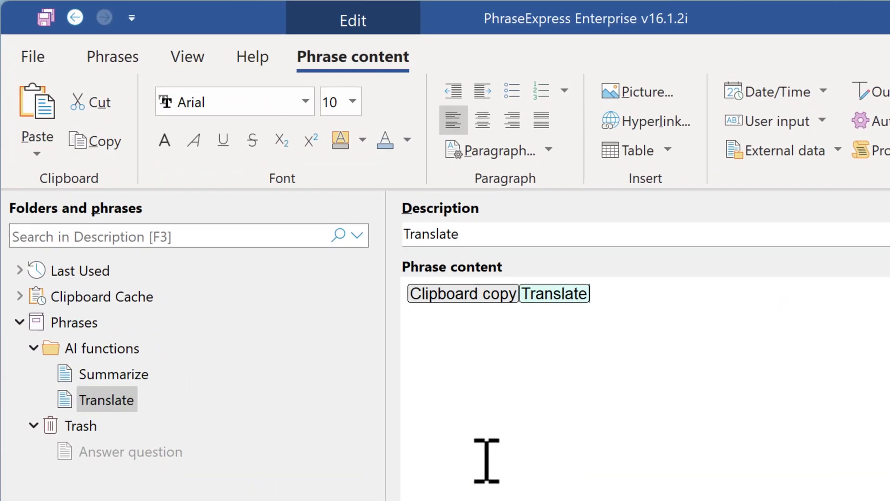
Duplicate the Summarize phrase with Ctrl+D and rename the copy's description to 'Answer question'
click(135, 375)
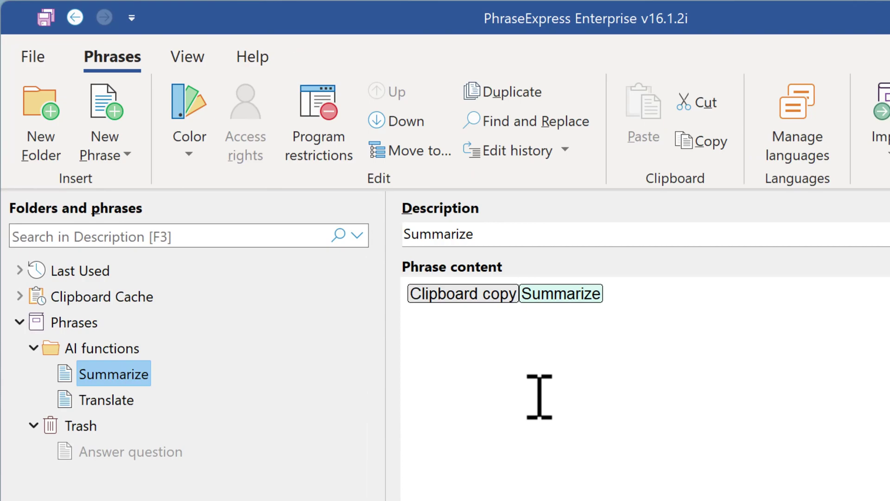
key(ctrl+d)
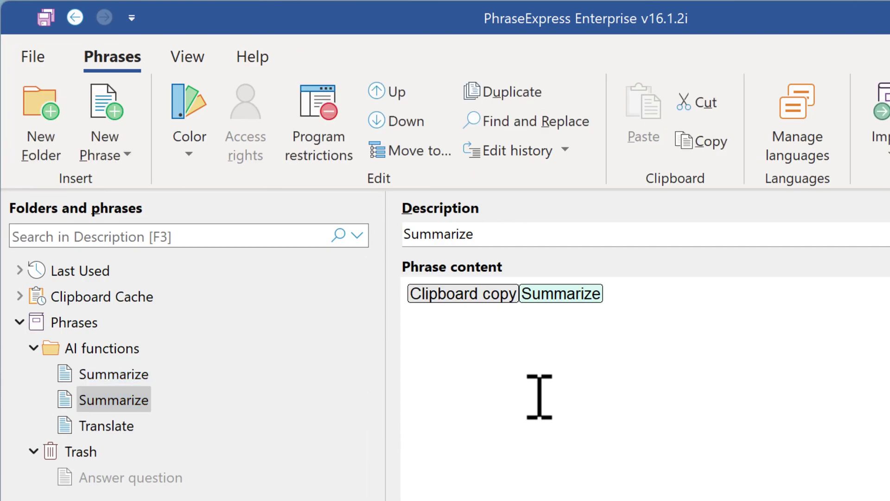
double_click(513, 235)
text(Answer question)
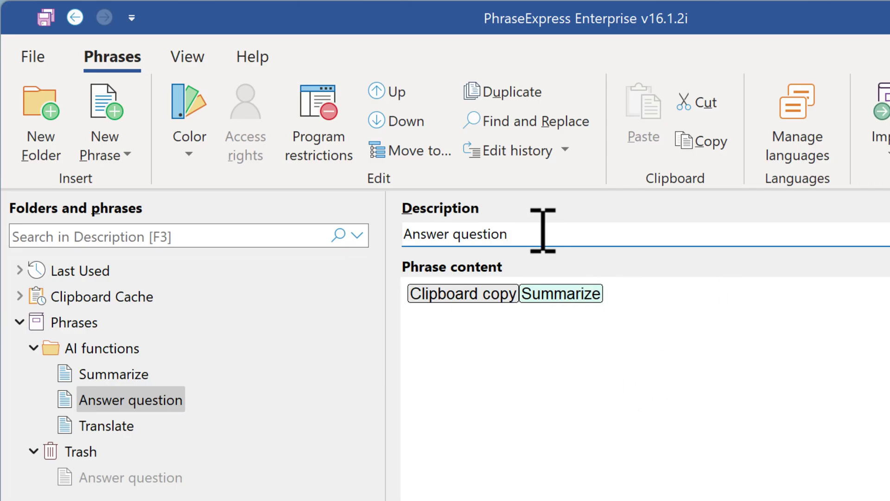
drag(543, 230, 373, 237)
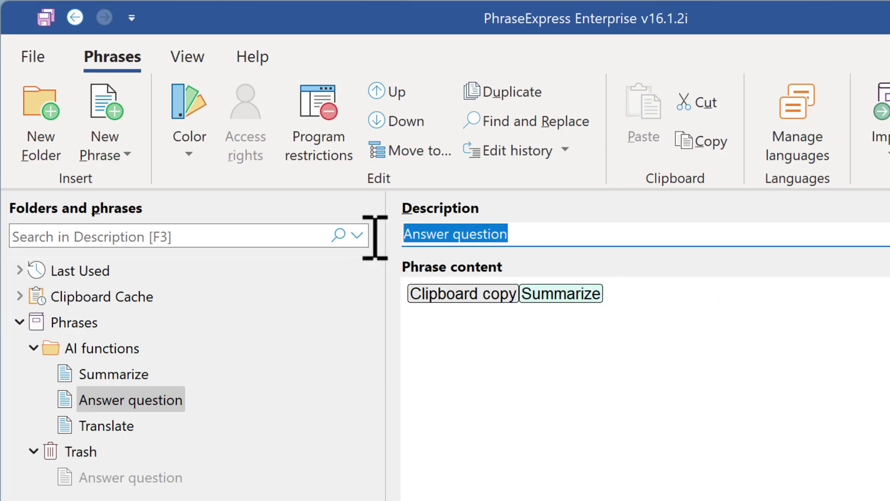
click(640, 407)
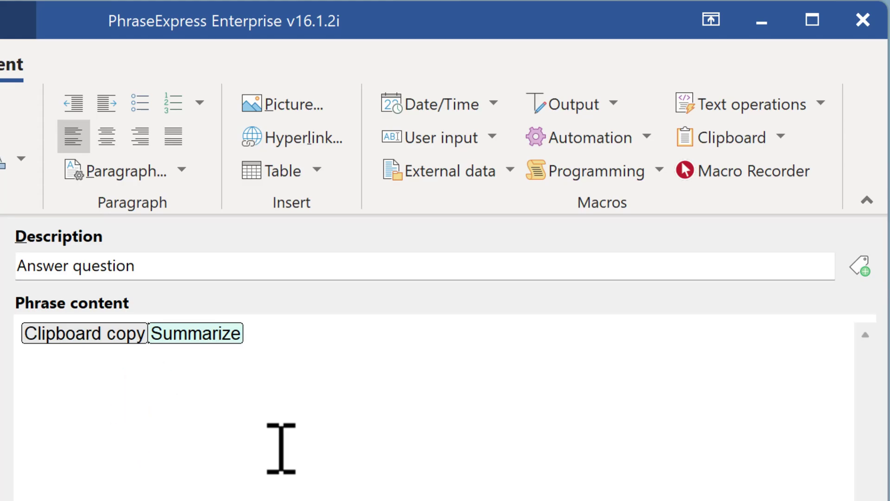
Insert a Right keypress after Clipboard copy and put the Summarize macro on its own line
click(585, 111)
mouse_move(603, 135)
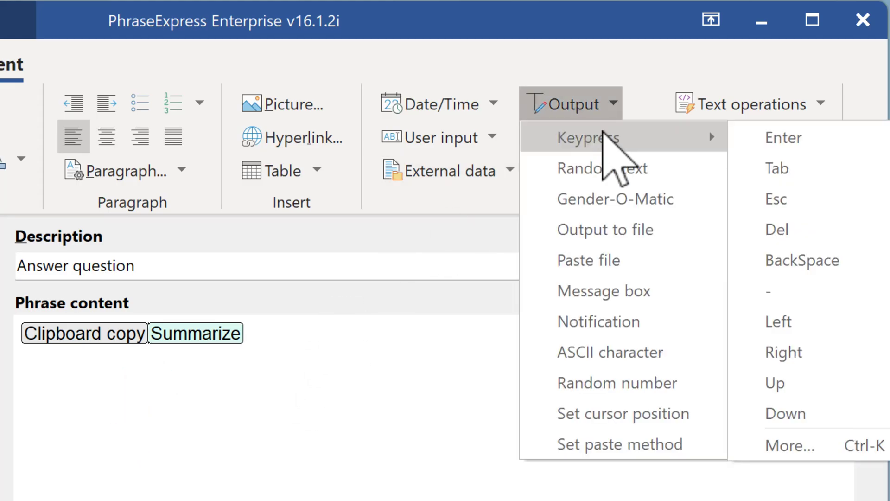
click(828, 353)
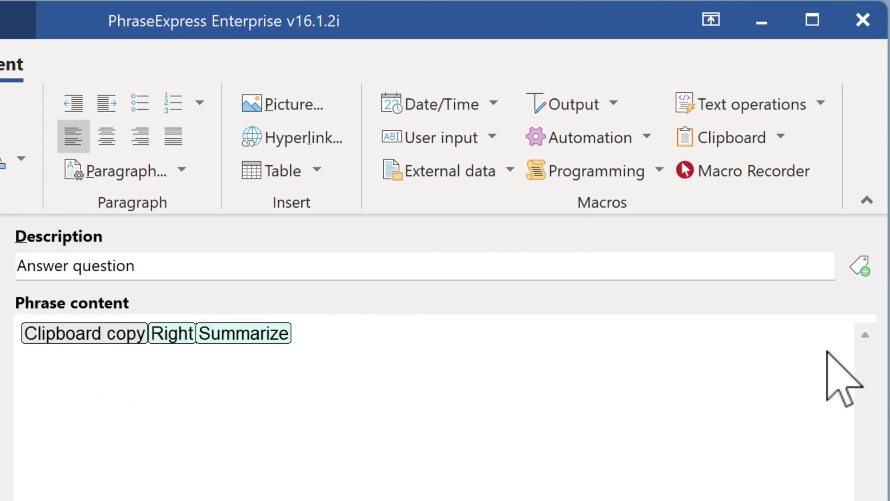
key(Return)
key(Return)
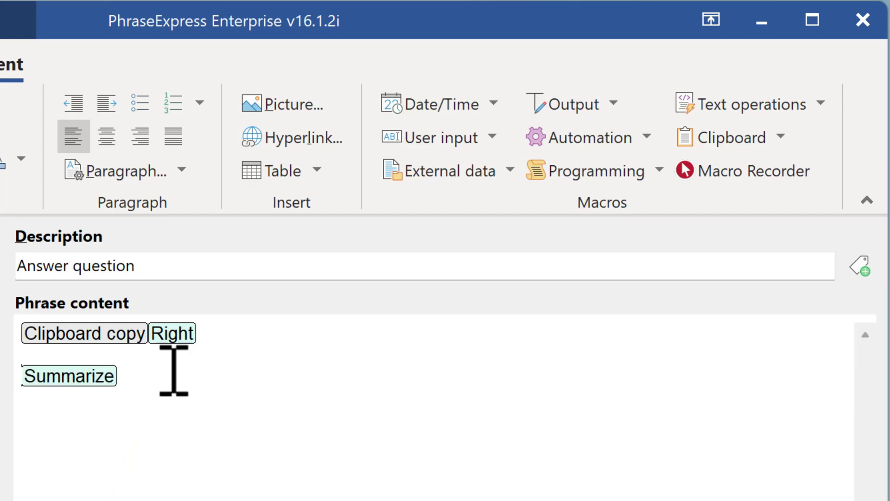
Rename the OpenAI macro to Answer question with instruction 'briefly answer the question'
double_click(66, 377)
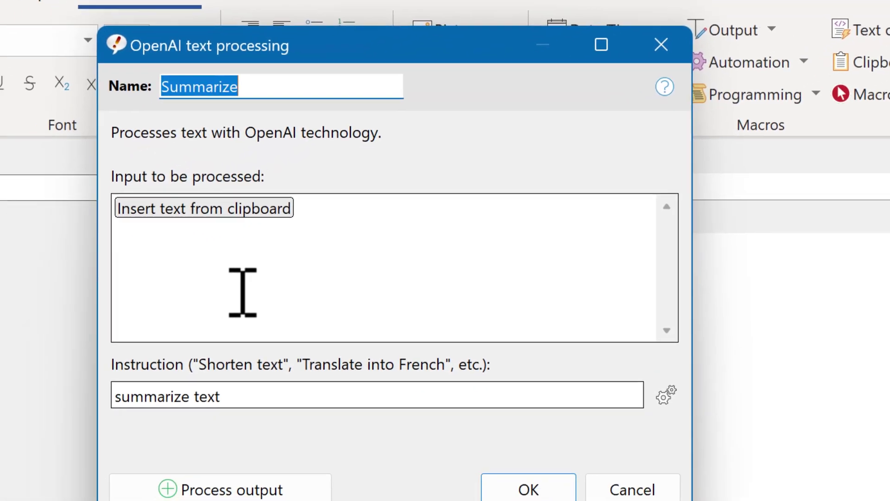
text(Answer question)
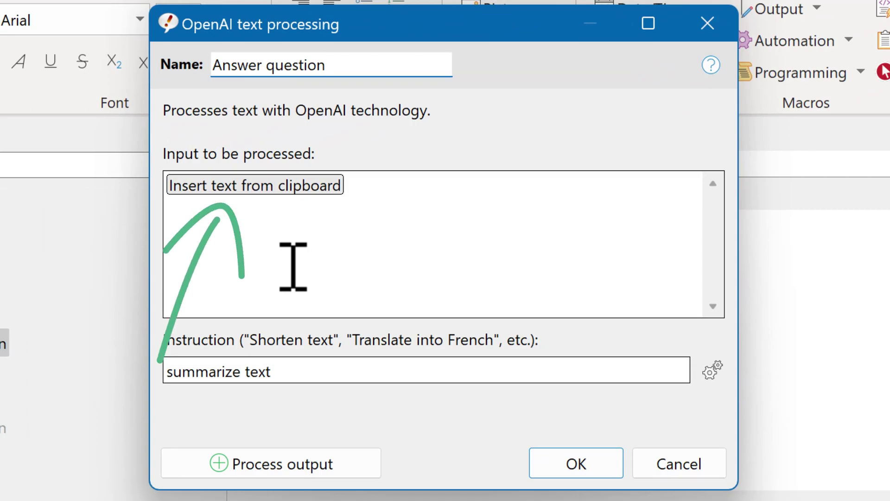
drag(310, 370, 130, 376)
key(BackSpace)
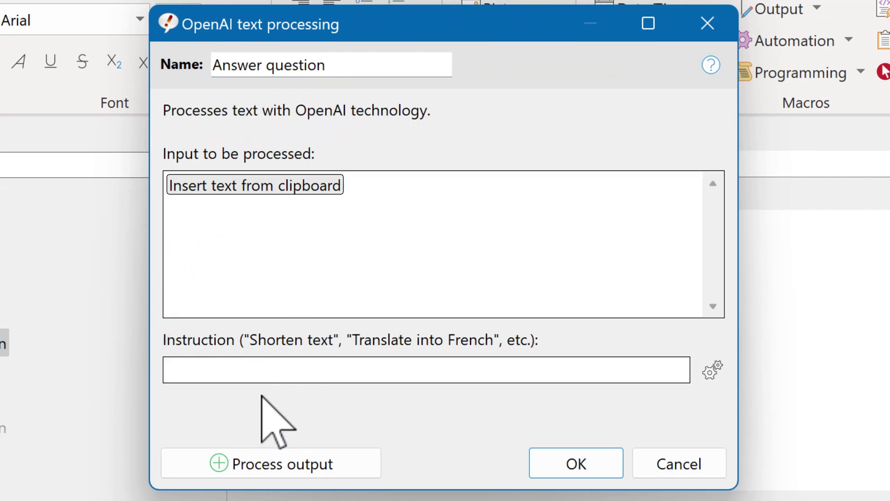
text(briefly answer the question)
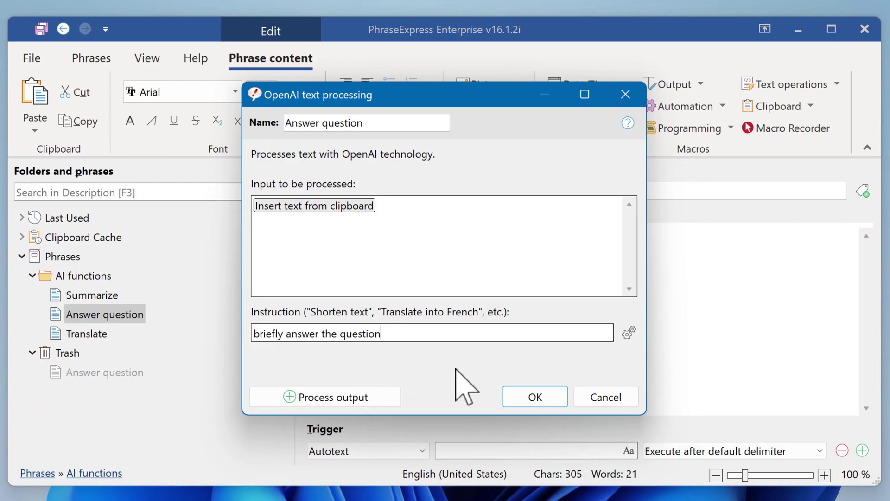
click(538, 398)
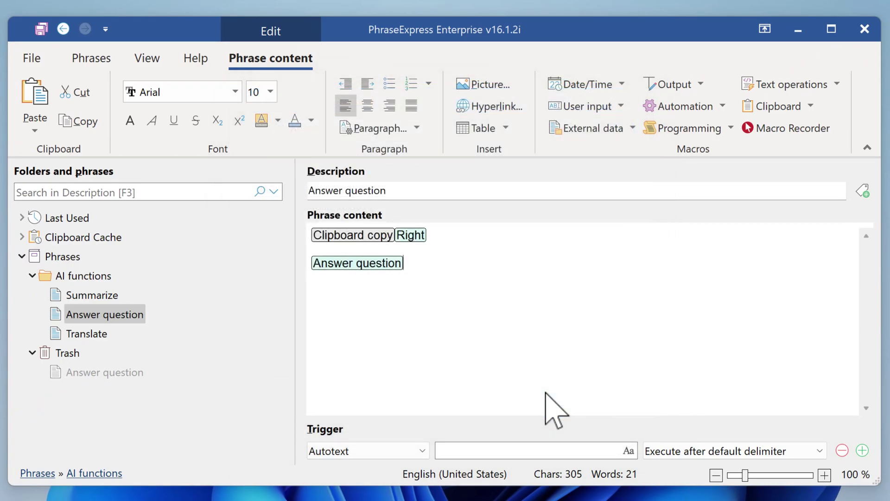
Add Alt to the AI functions folder's hotkey, making it Ctrl+Alt+K
click(99, 277)
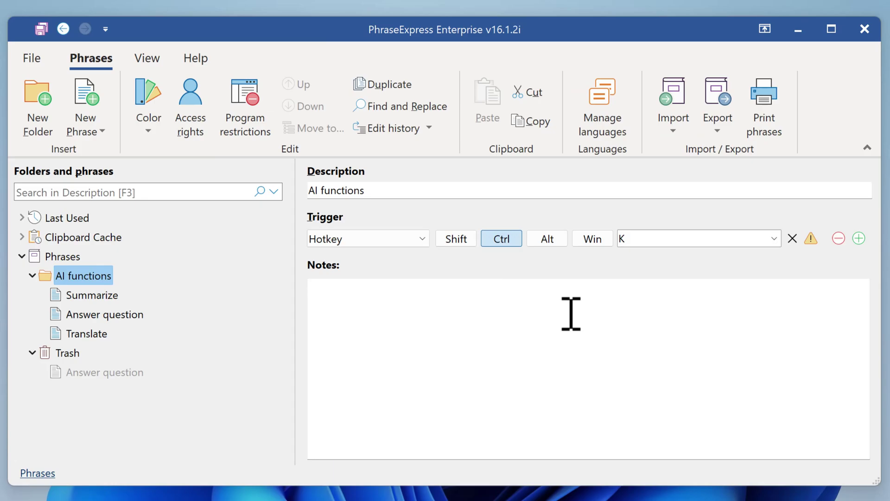
click(555, 242)
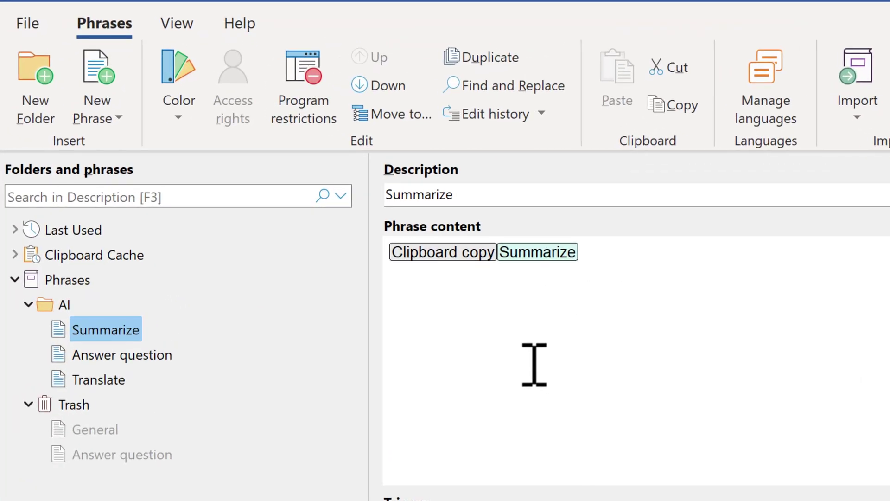
Create a new phrase named General in the AI folder with empty content
click(100, 83)
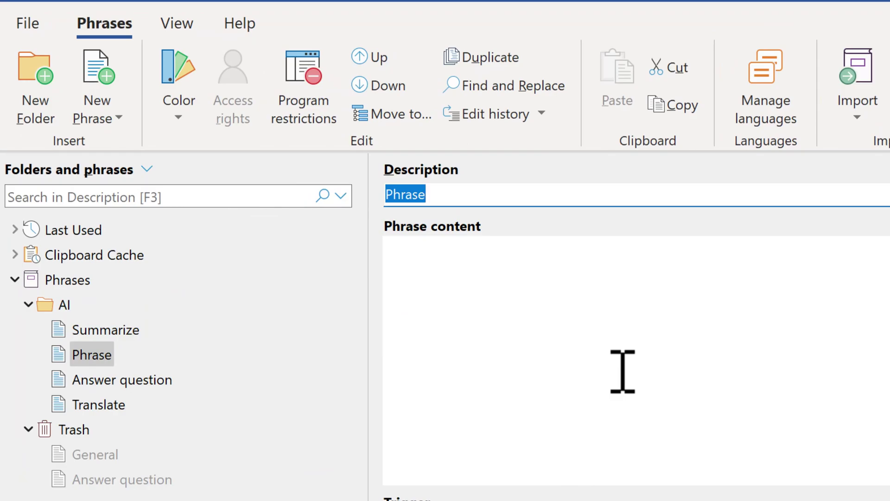
text(General)
key(Tab)
key(BackSpace)
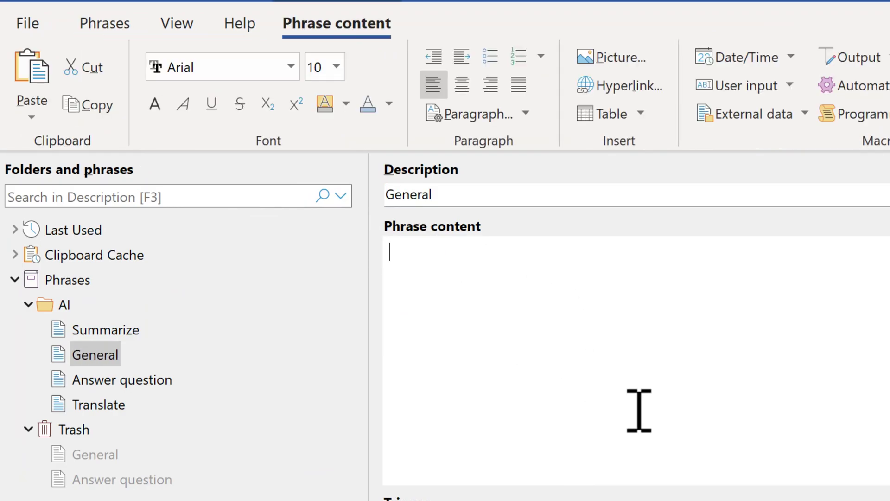
Insert an OpenAI text processing macro and name it General
click(800, 115)
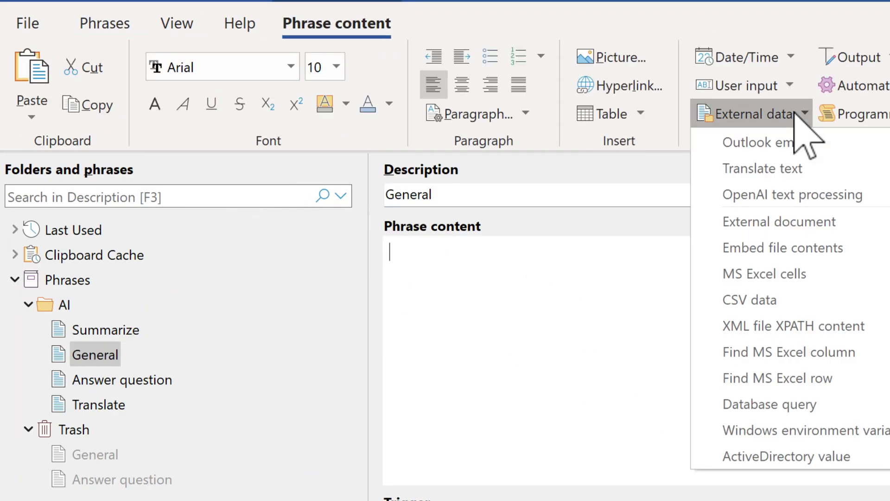
click(878, 198)
text(General)
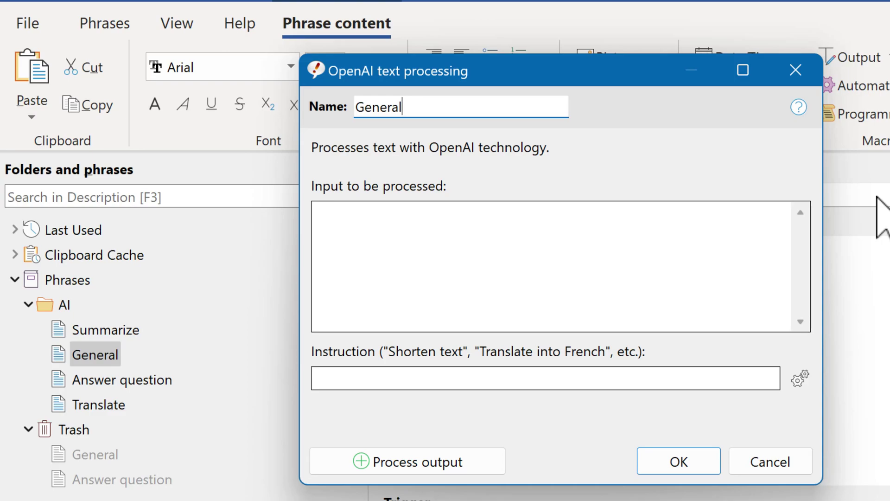
Set the input to a required, last-input-prefilled form field 'Instruction' labelled 'Describe in natural language what to generate'
click(533, 246)
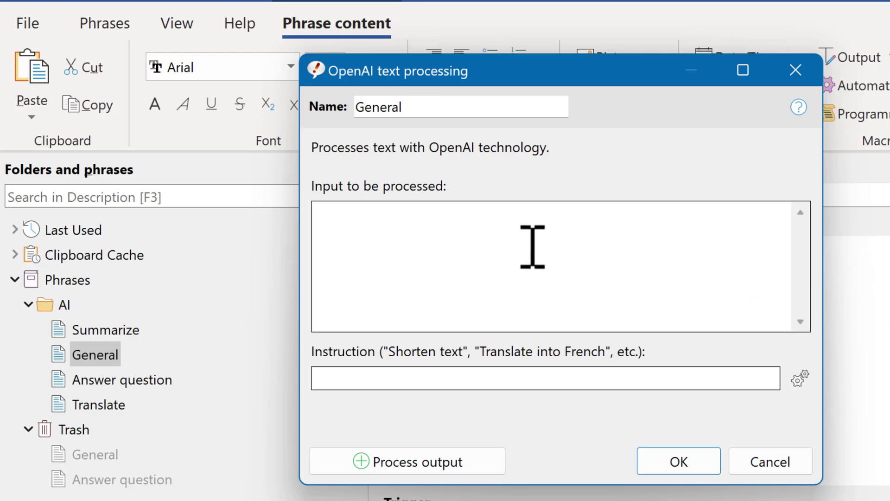
right_click(361, 224)
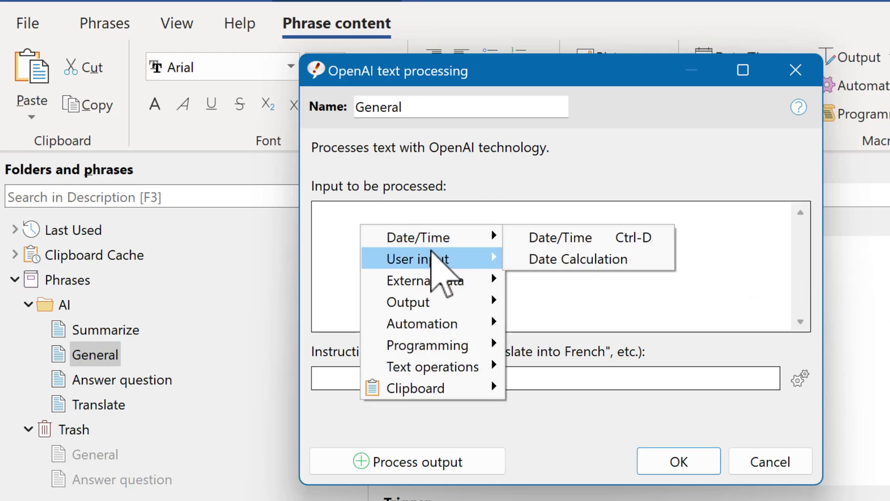
mouse_move(431, 253)
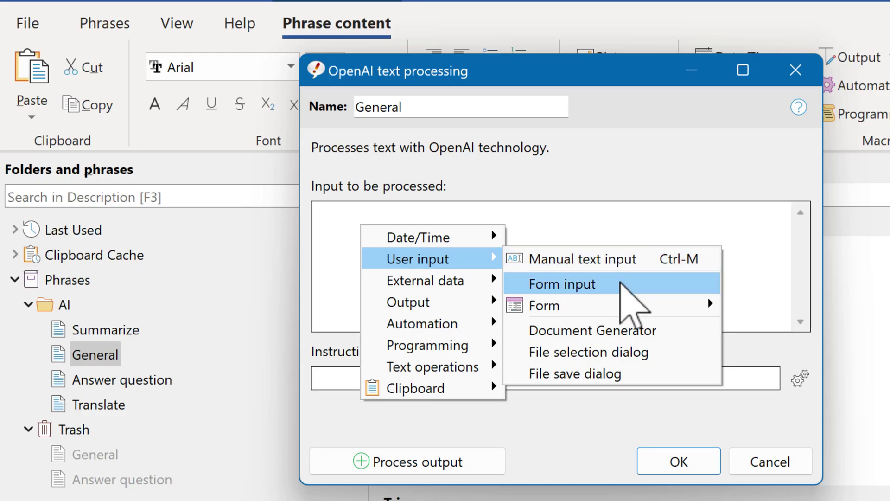
click(621, 283)
text(Instr)
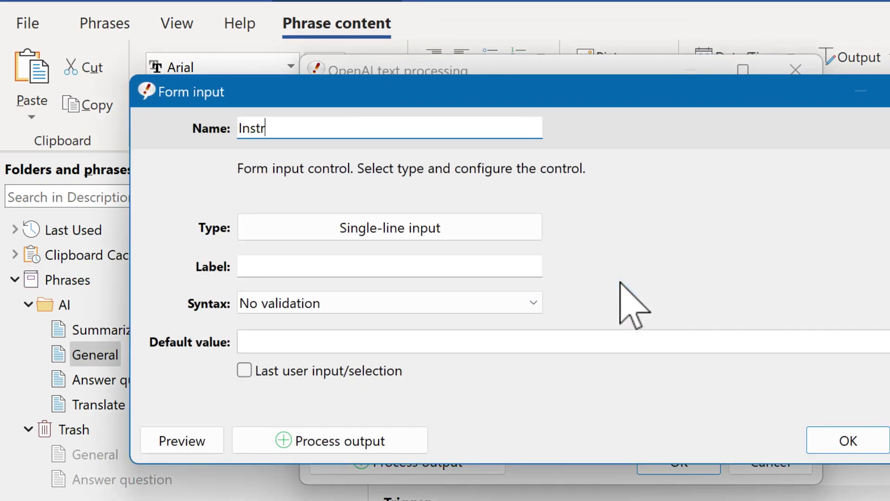
text(uction)
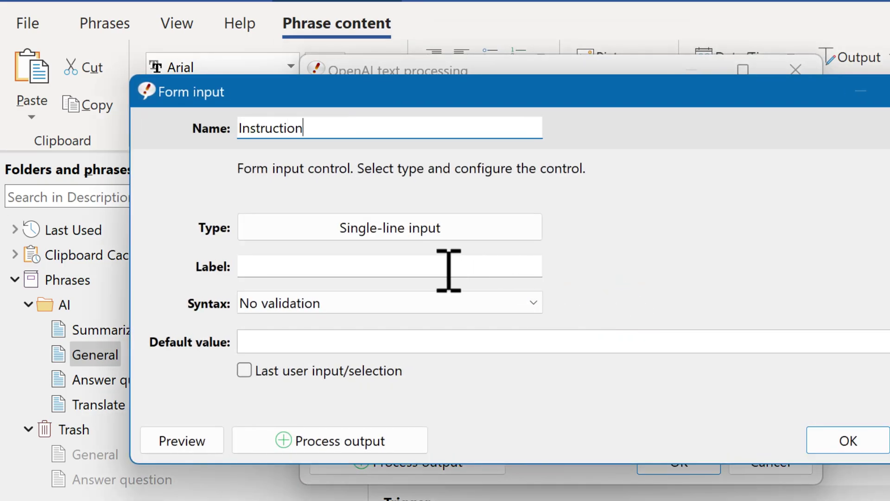
click(450, 264)
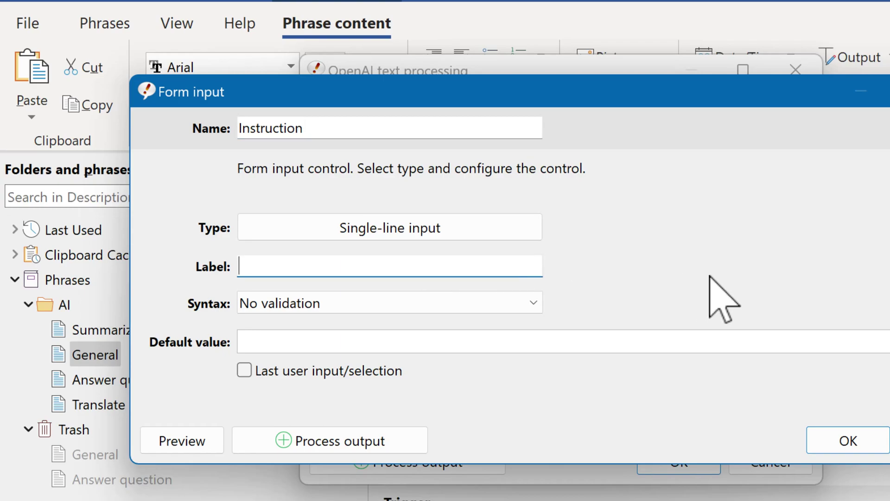
text(Describe in natural language what to genera)
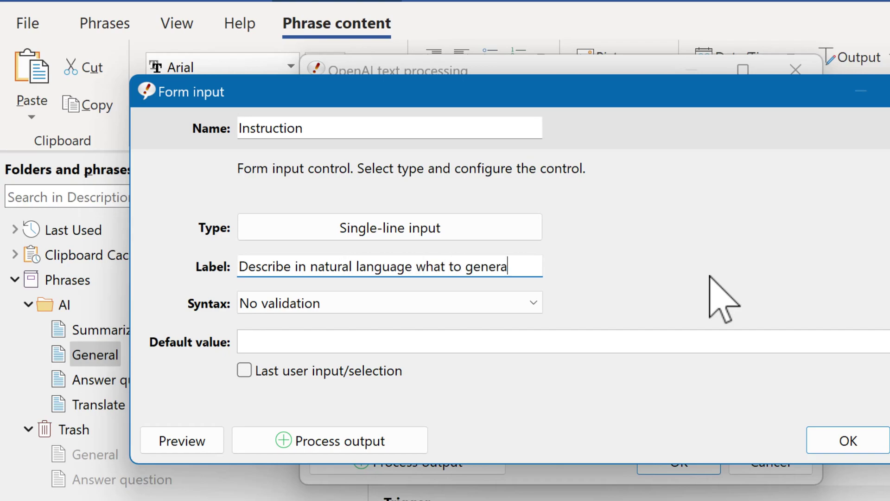
text(te)
click(482, 296)
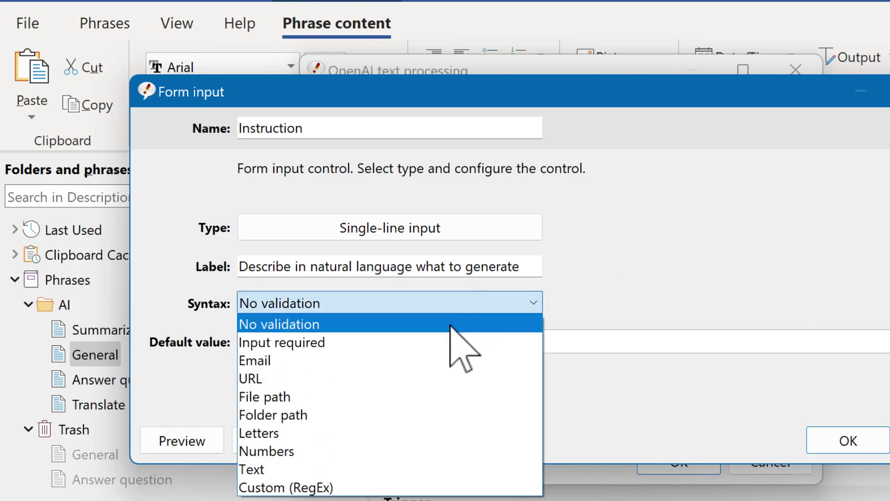
click(445, 341)
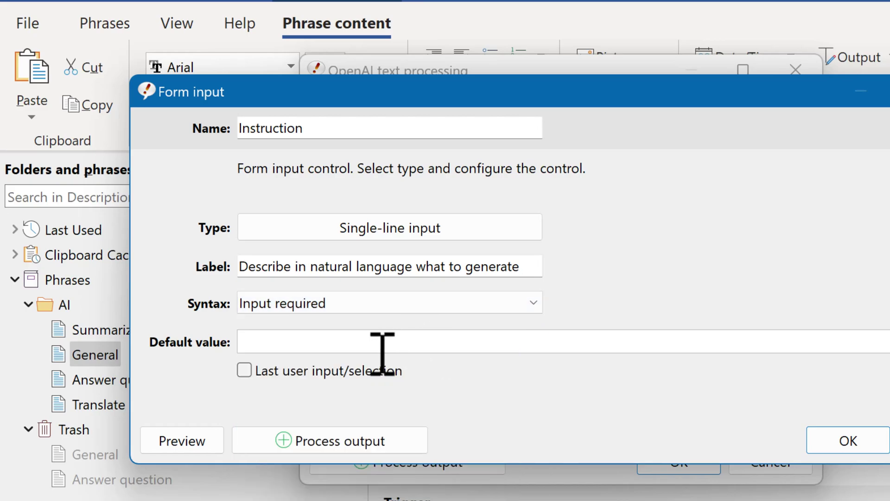
click(349, 368)
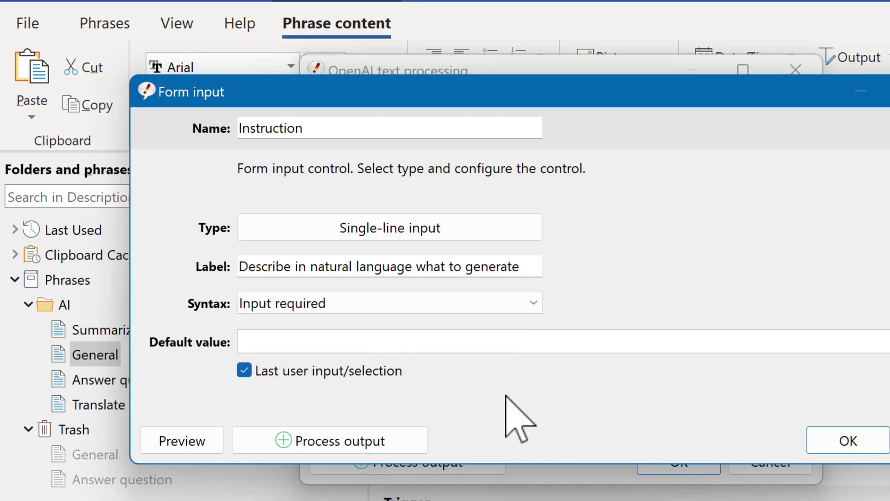
Confirm the form field, set the General macro's Max tokens to 256, and insert it
click(839, 439)
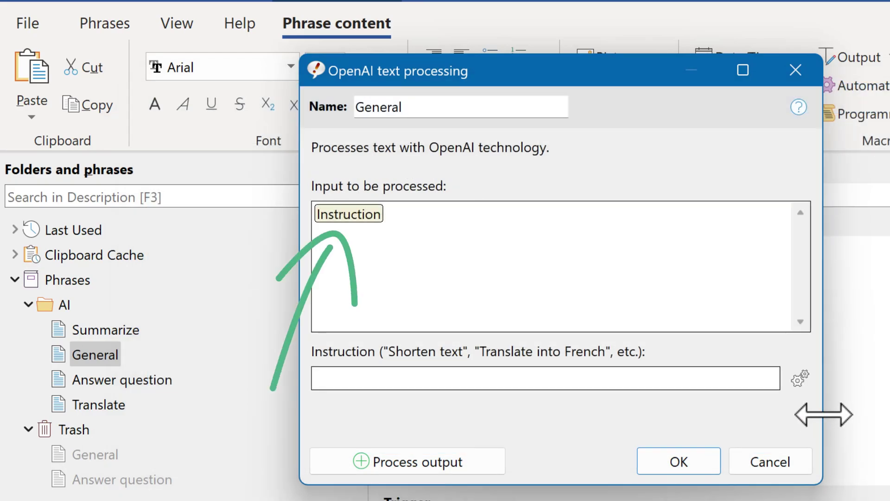
click(800, 378)
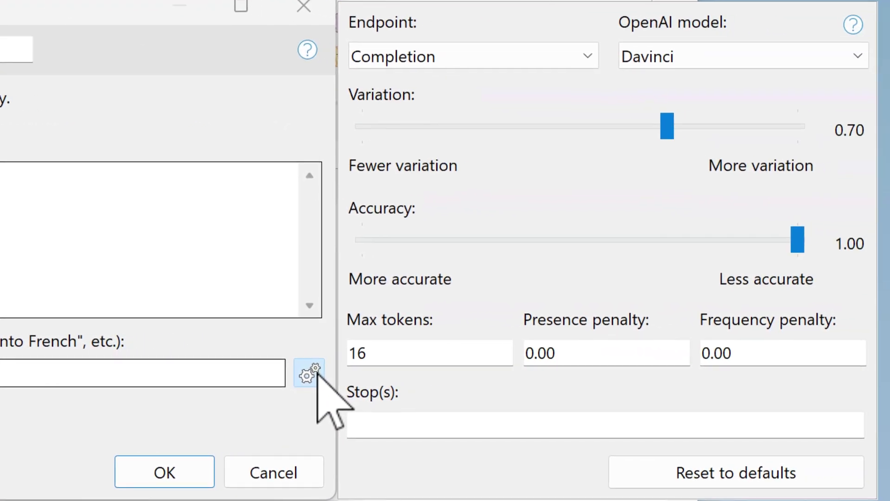
double_click(349, 353)
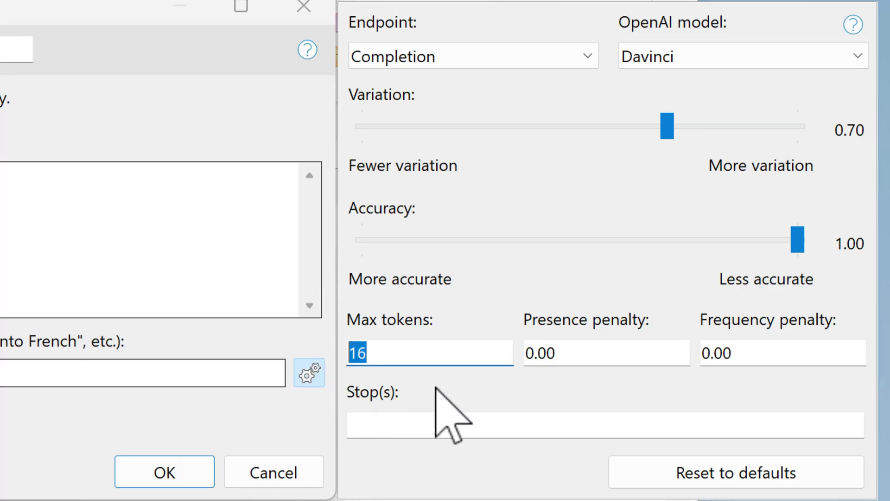
text(256)
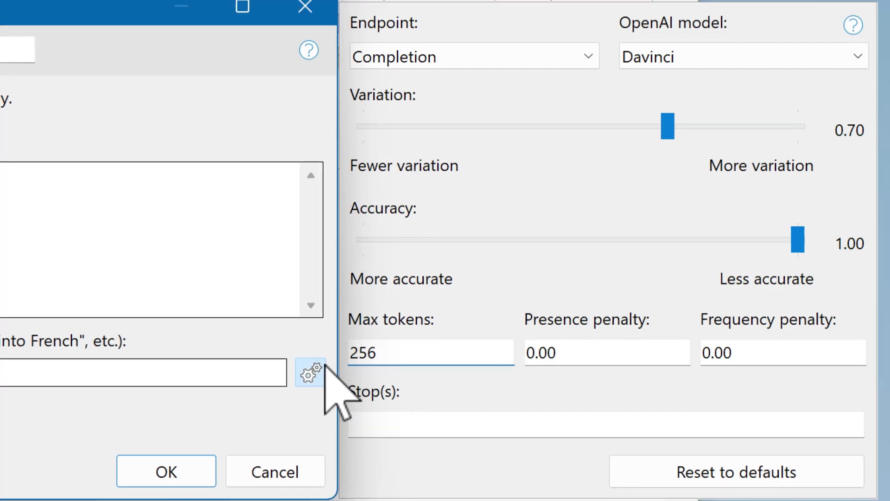
click(315, 374)
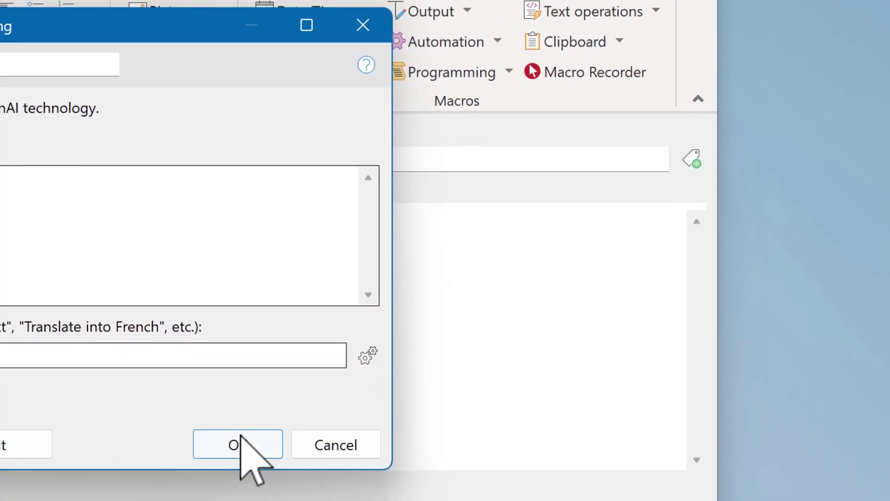
click(241, 438)
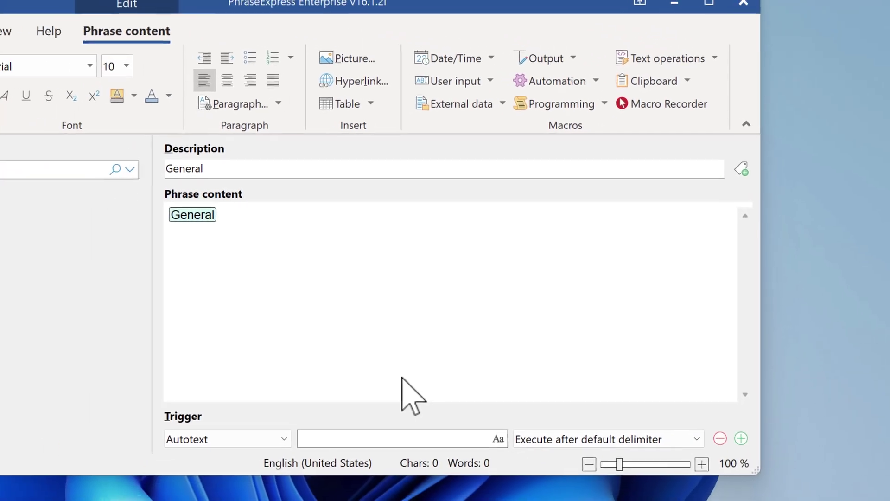